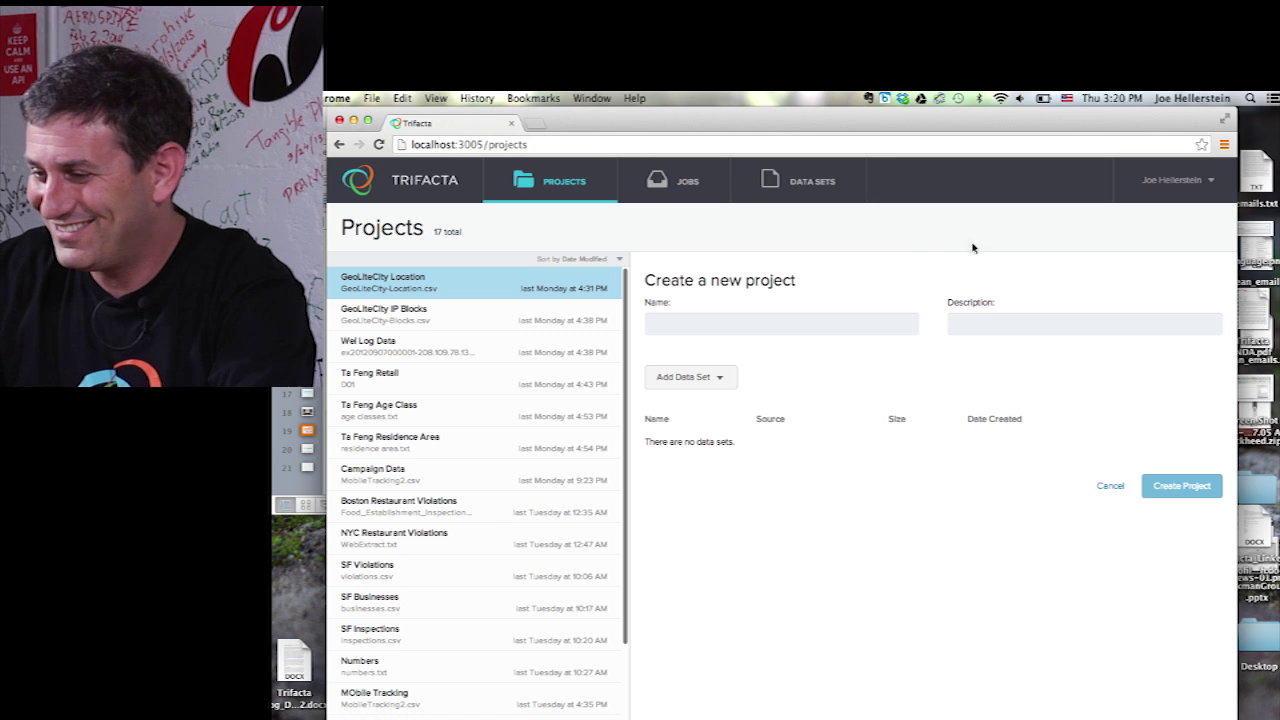
Create a project named Restaurant Violations that uses the existing data set violations(2).csv.
click(804, 323)
text(Restaurant Violations)
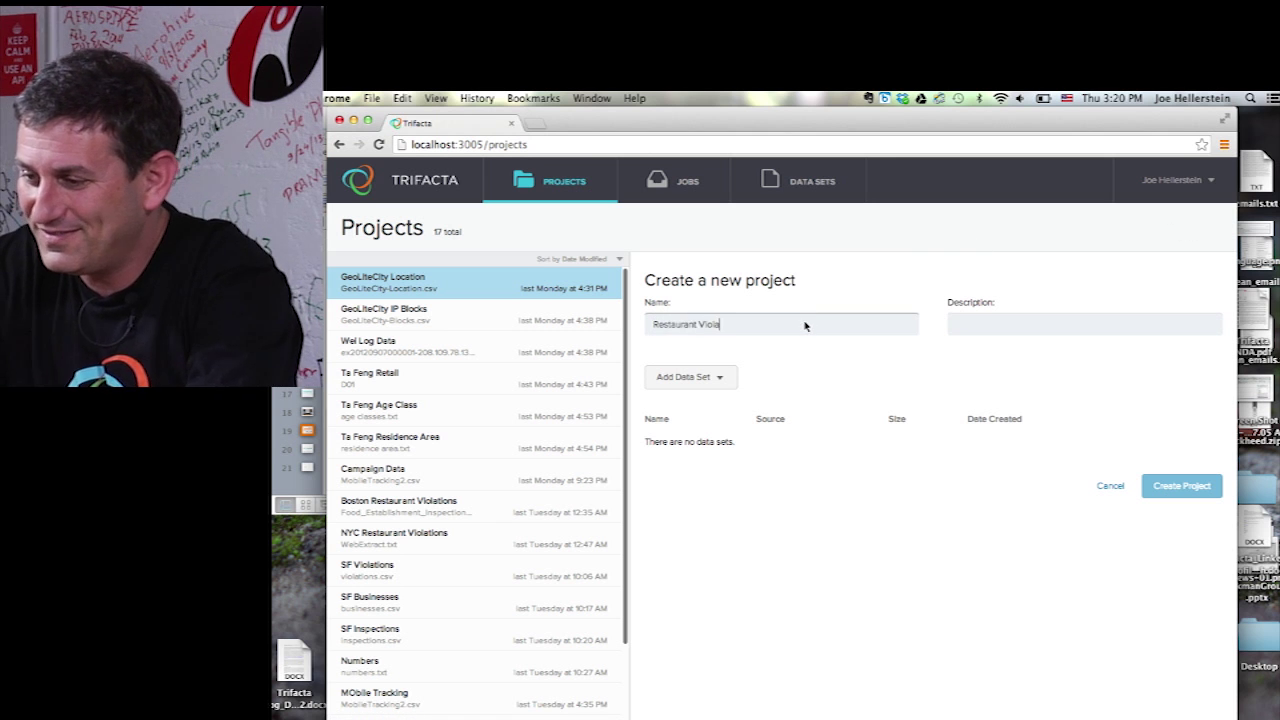
click(721, 378)
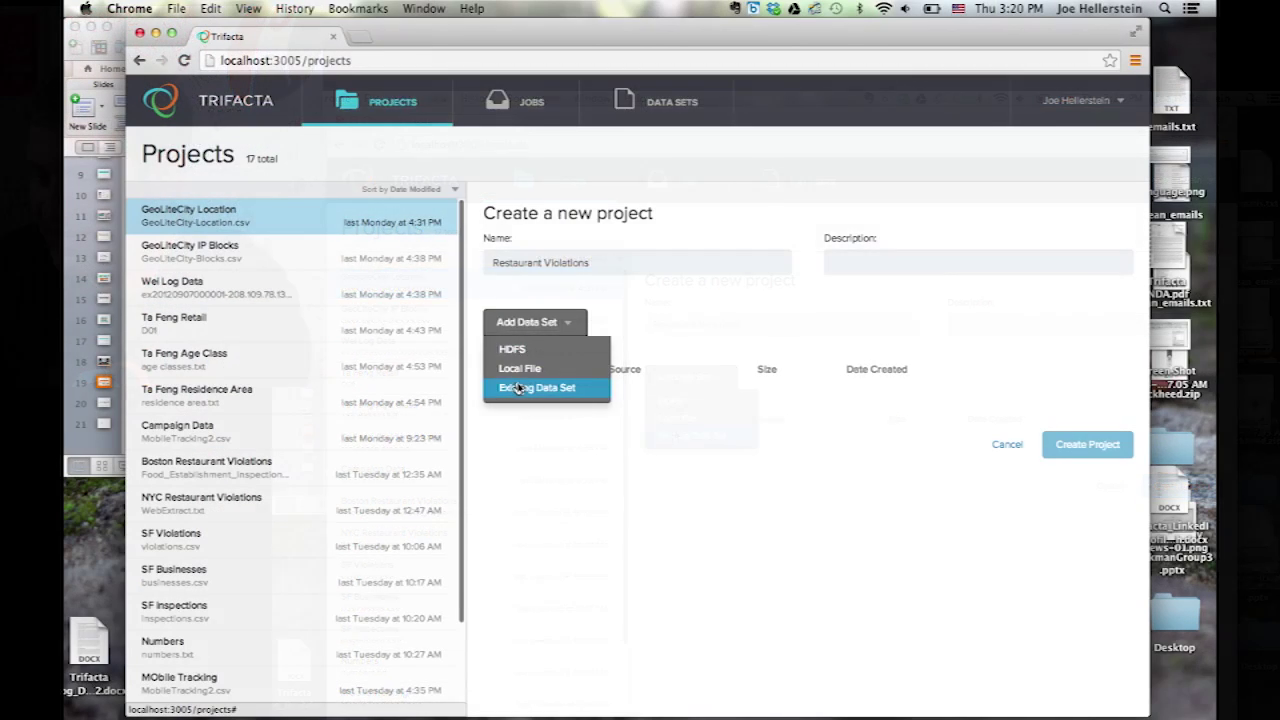
click(692, 435)
scroll(440, 470, down, 3)
click(333, 533)
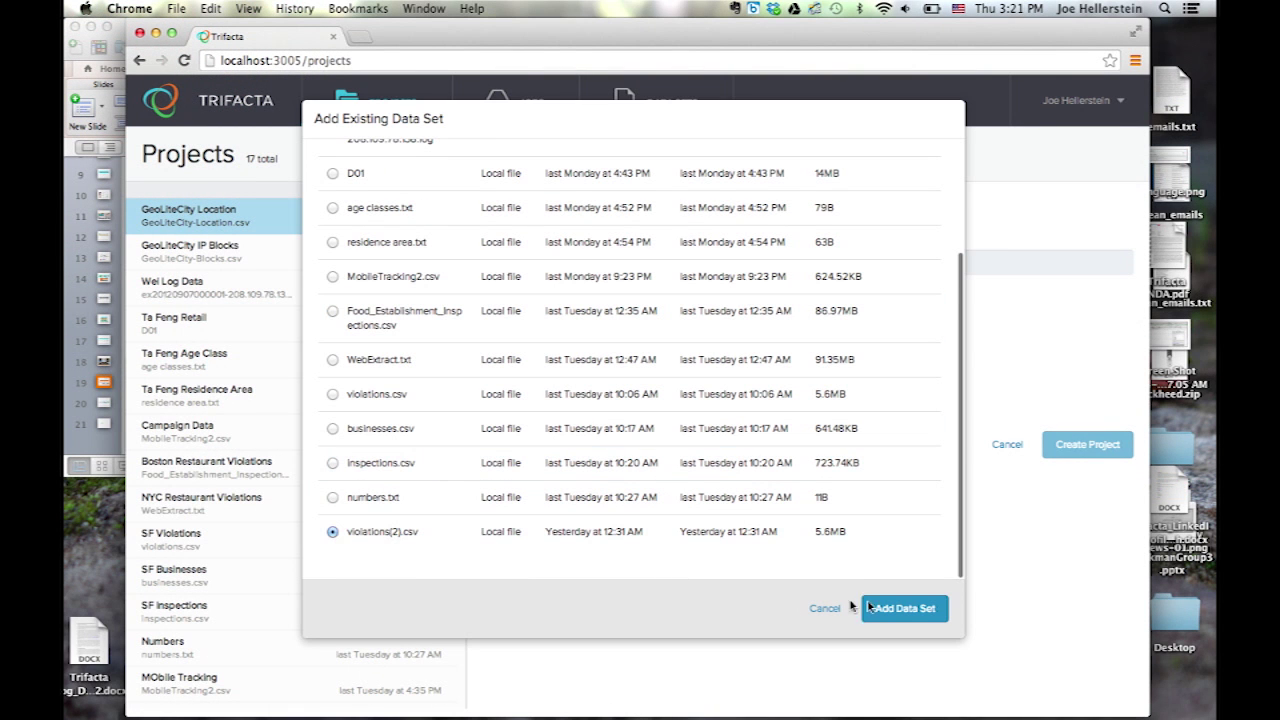
click(902, 610)
click(1088, 403)
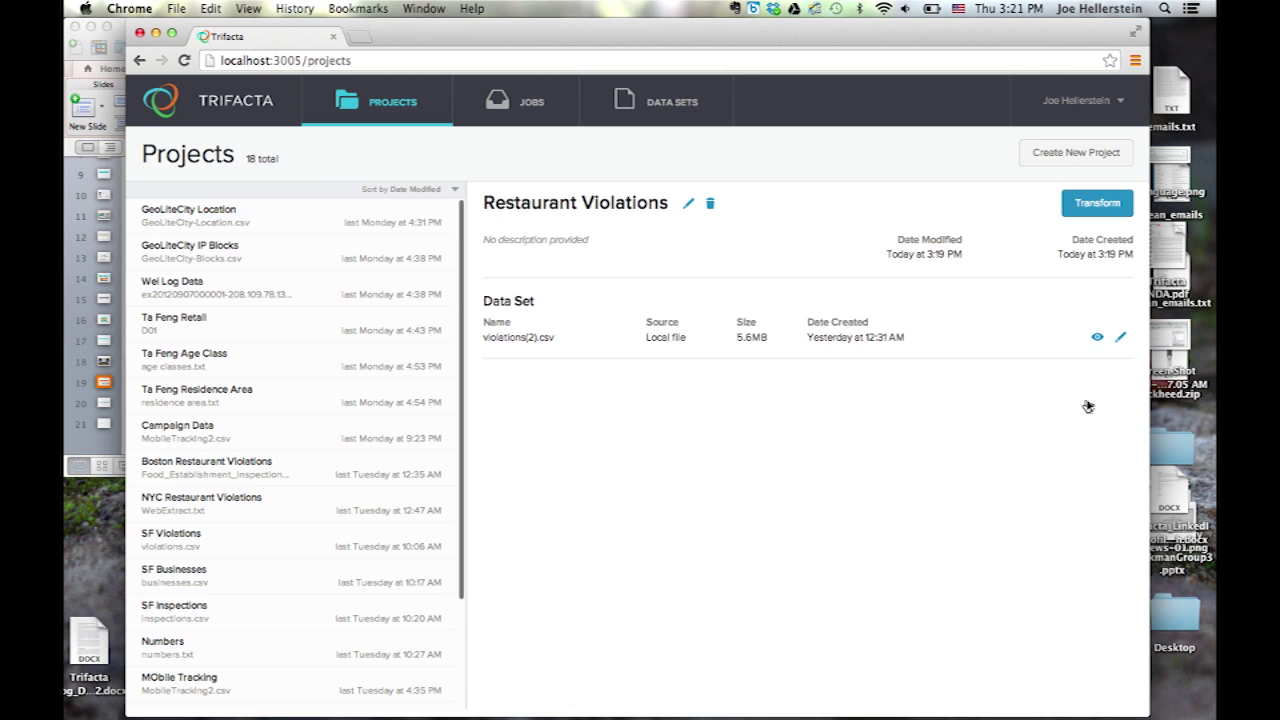
Open the Restaurant Violations project for transforming and widen column4 to show more of the violation descriptions.
click(1076, 205)
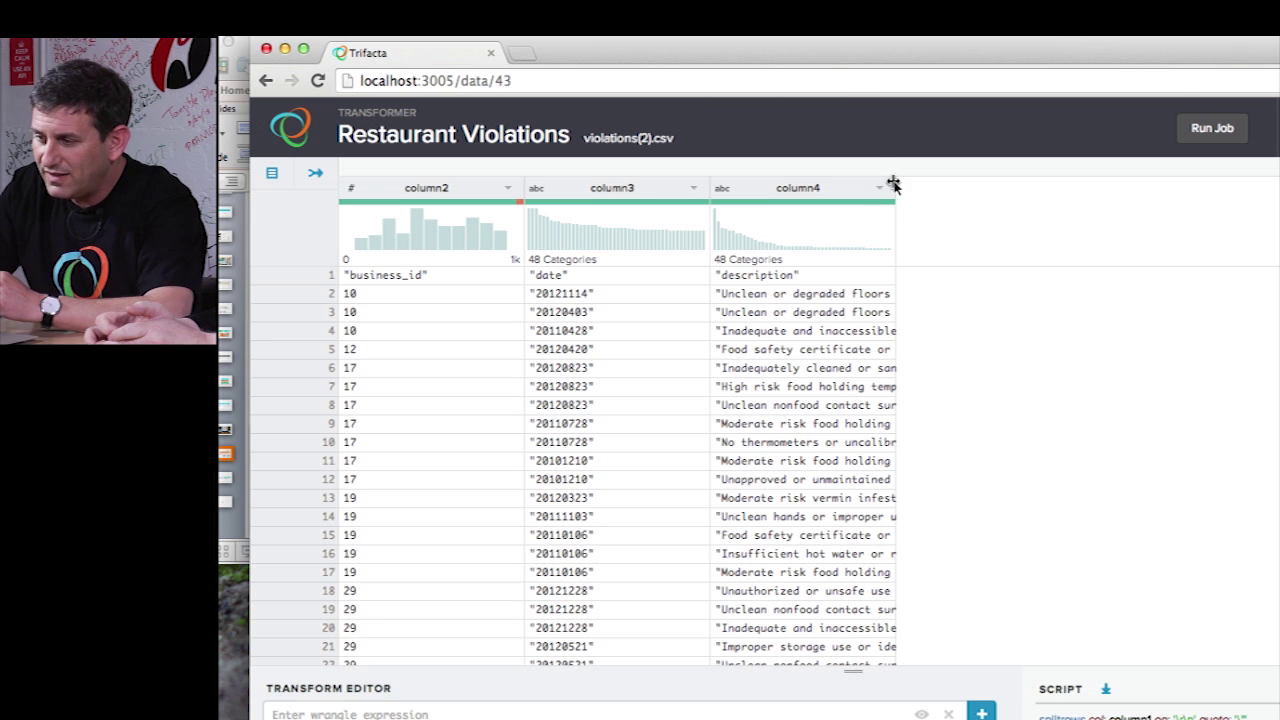
drag(892, 184, 1122, 191)
drag(1238, 190, 1277, 190)
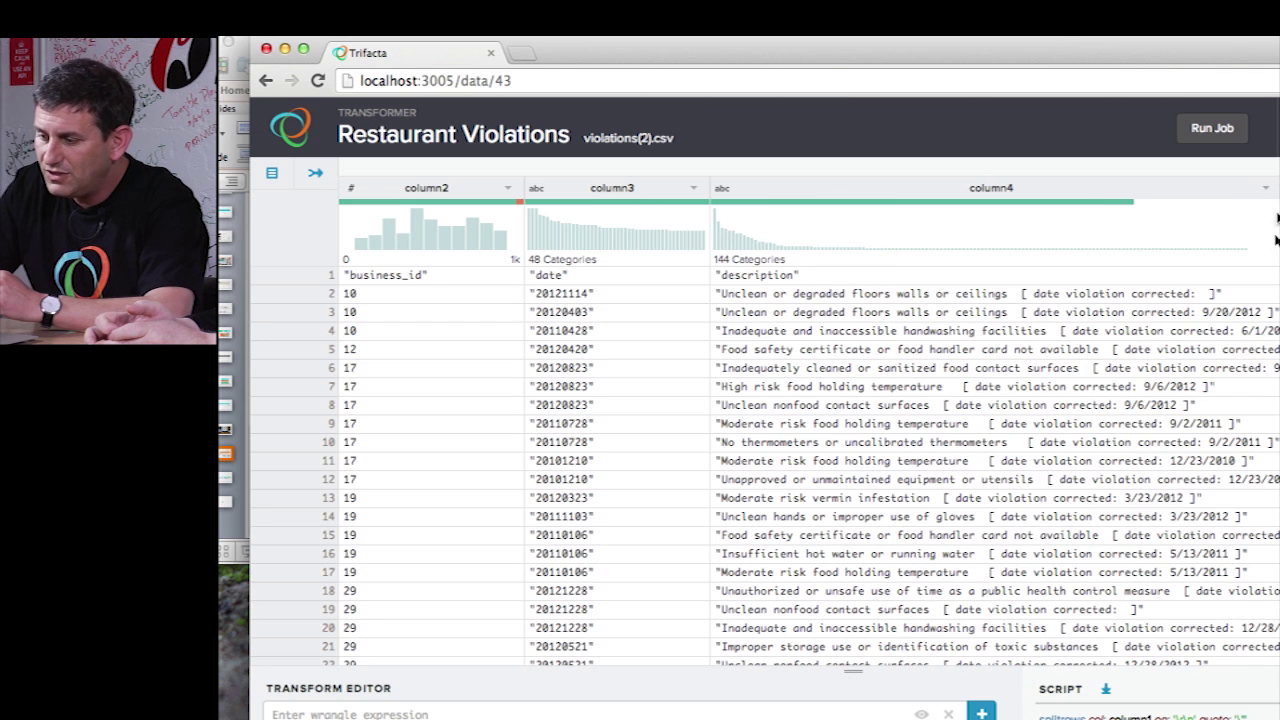
click(1228, 715)
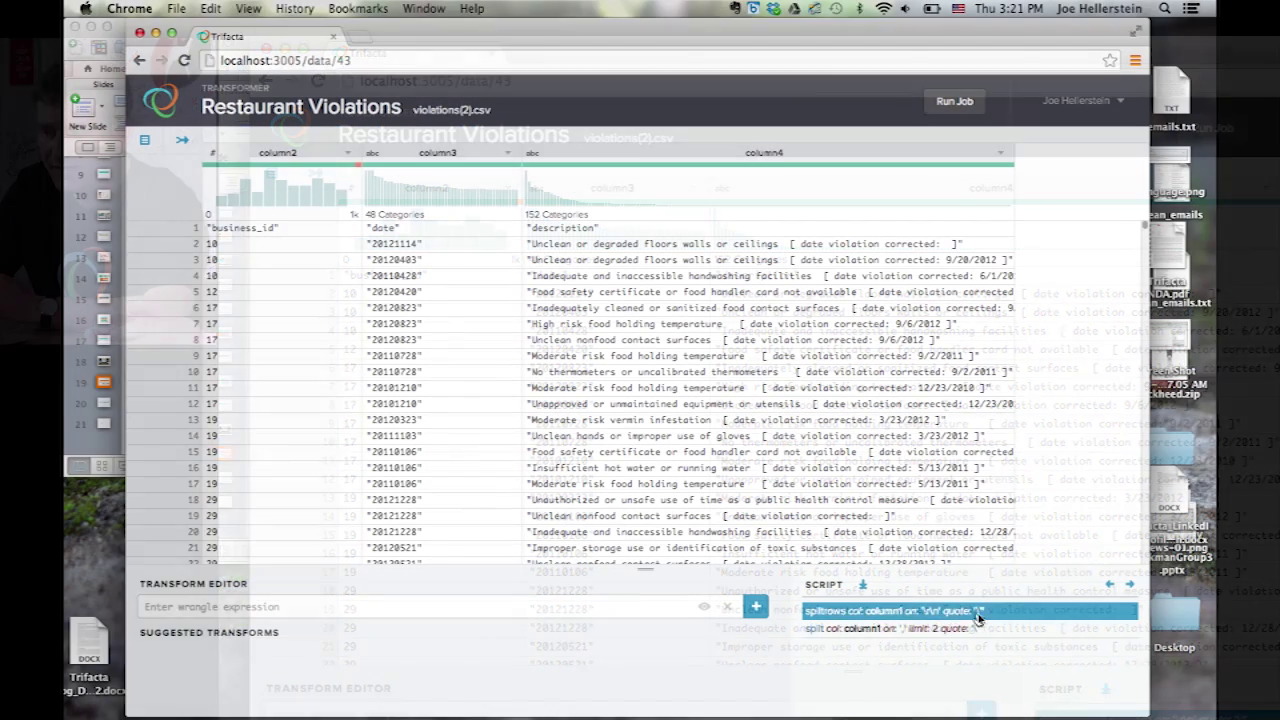
click(1247, 719)
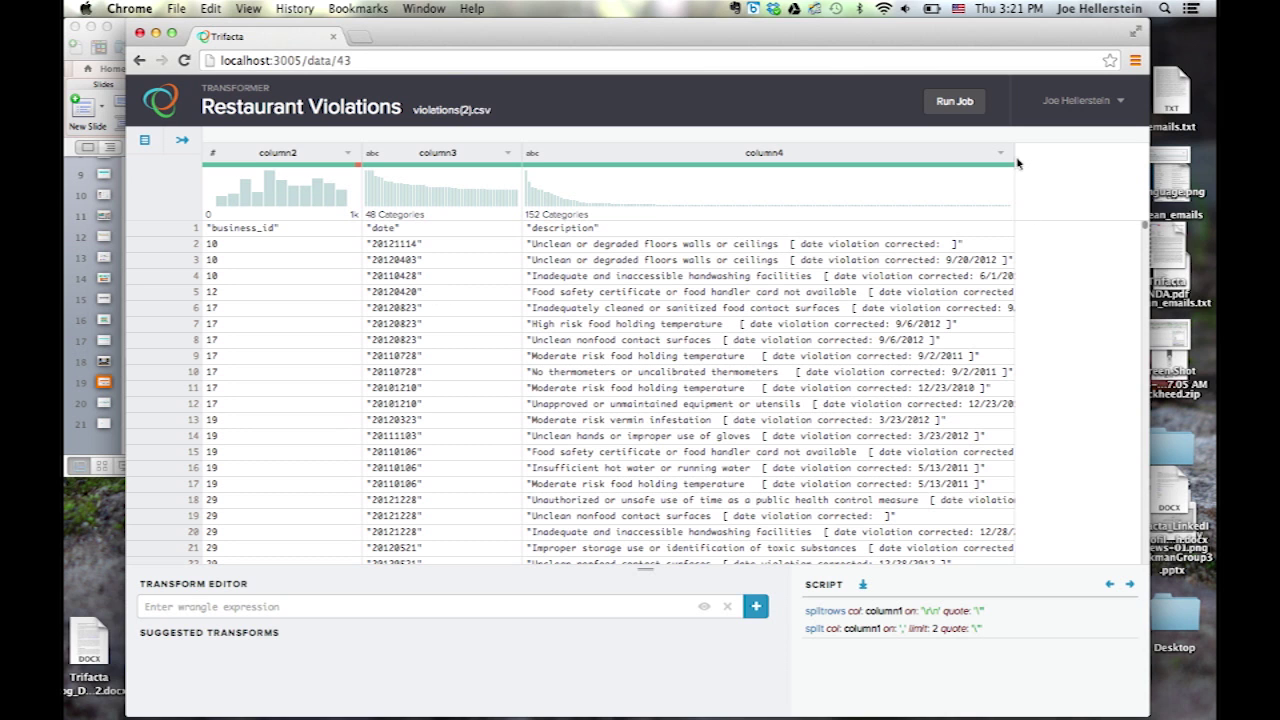
drag(1013, 153, 1060, 158)
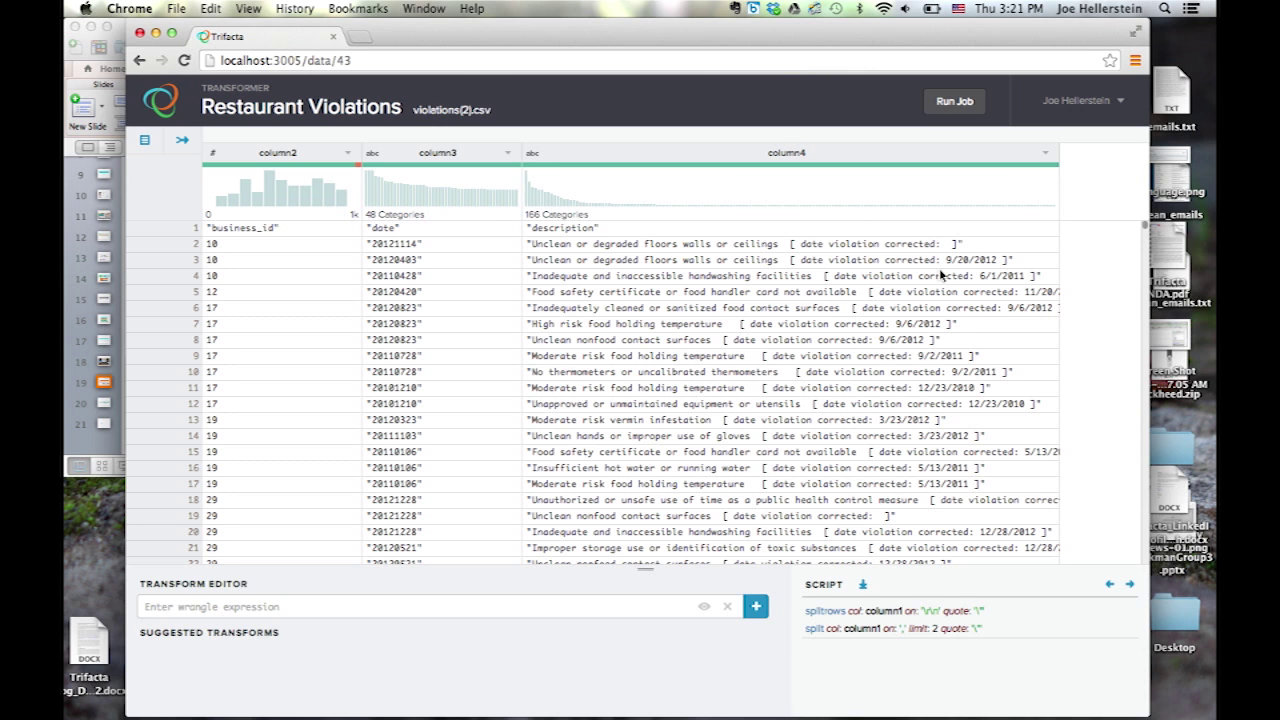
Extract the correction dates from column4 into a new column, using 9/20/2012 and 12/23/2010 as example selections.
drag(946, 261, 1000, 259)
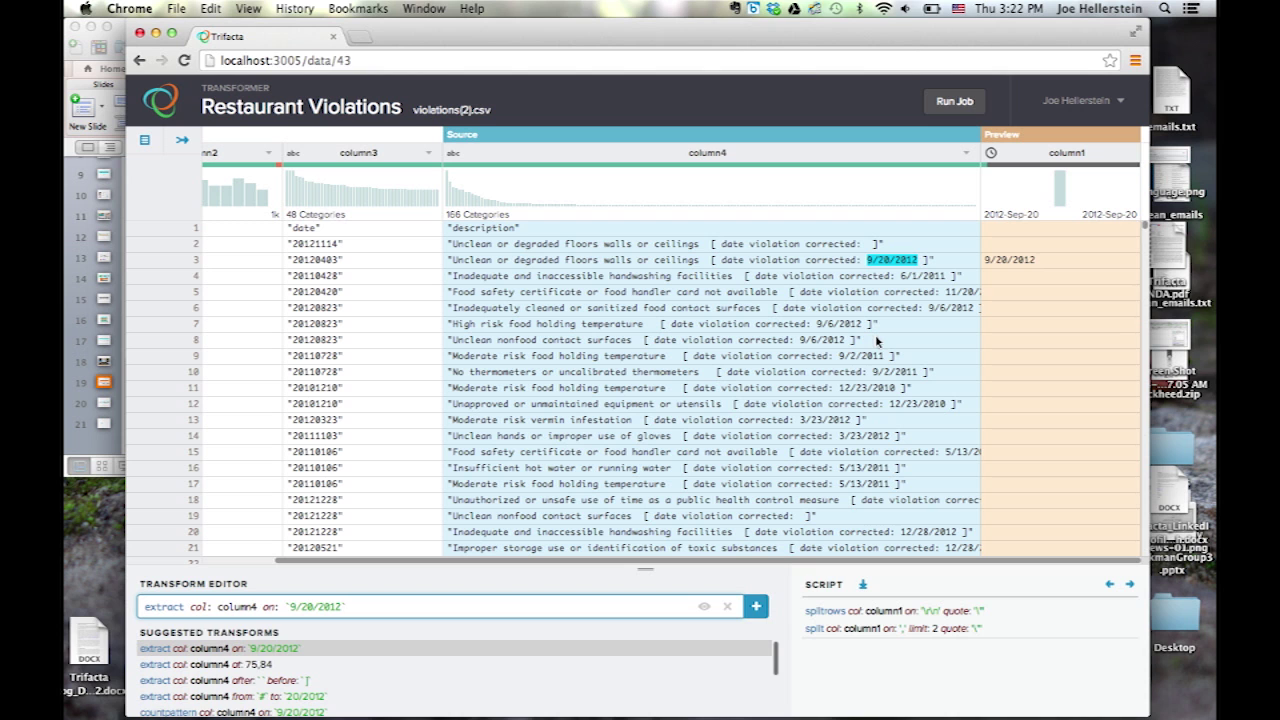
drag(840, 387, 899, 393)
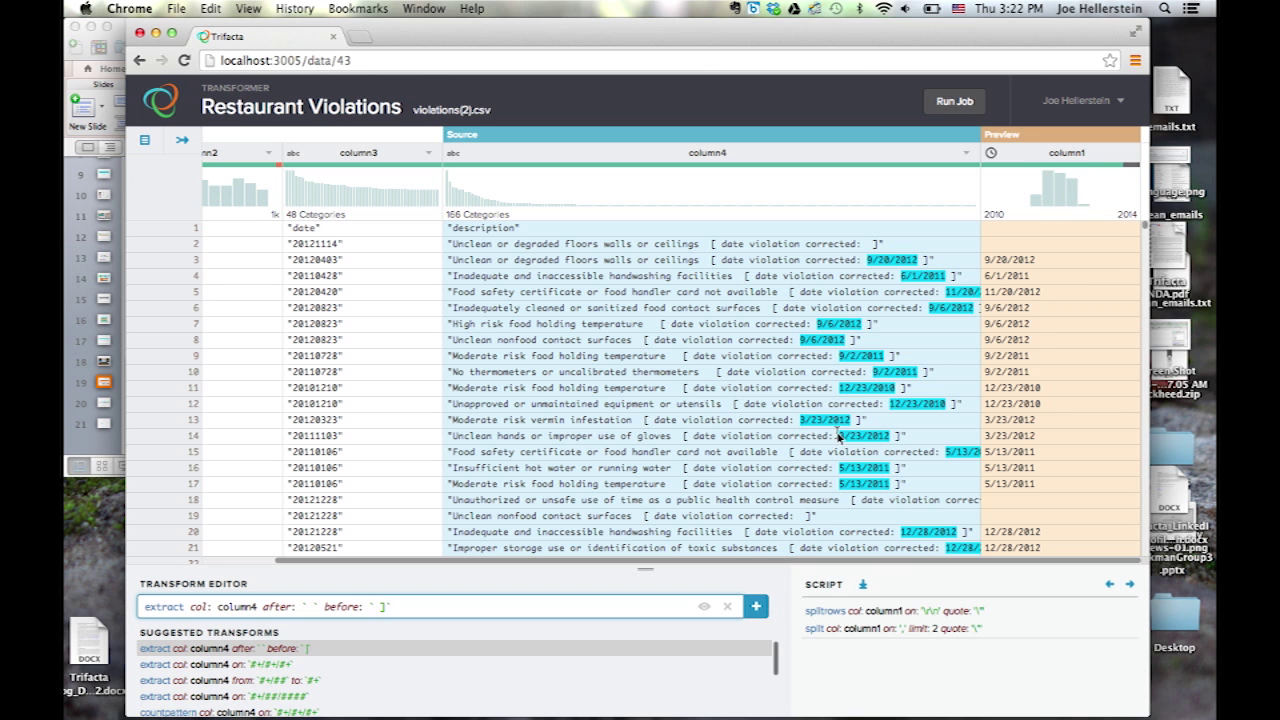
click(757, 606)
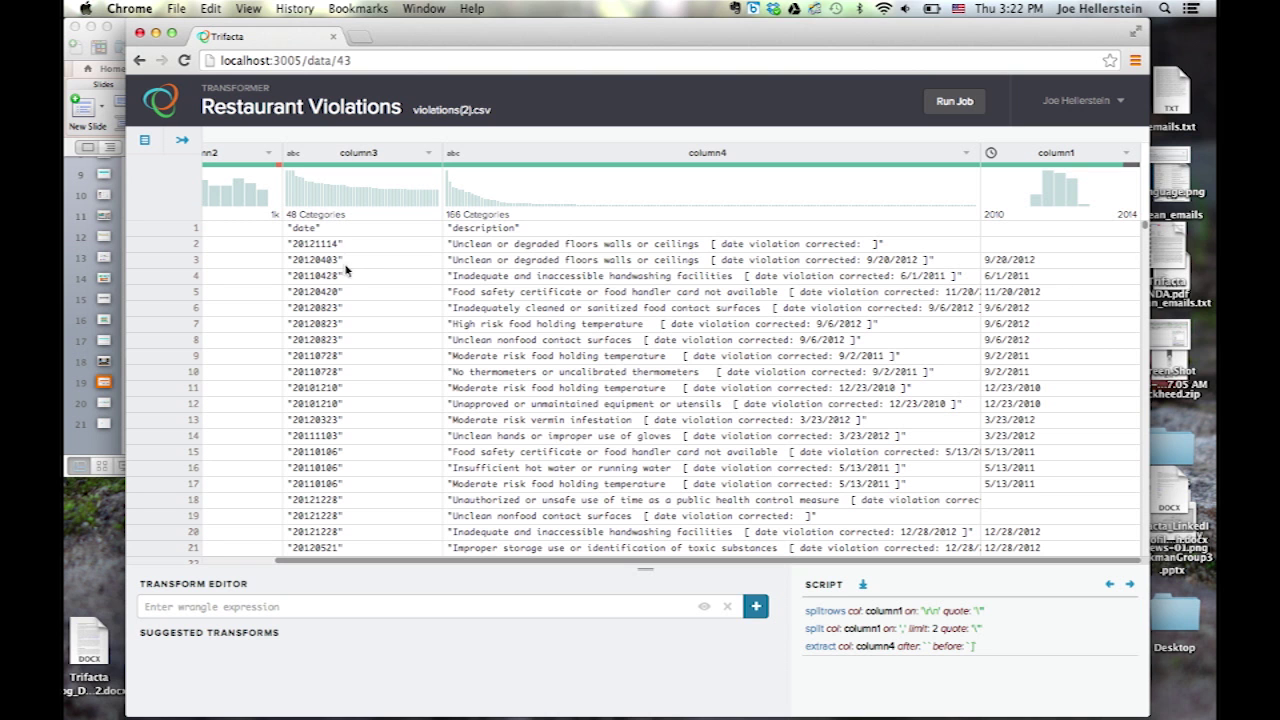
Remove the double quotes from all columns with a global replace, using the quote mark in column3 as the example and * as the column.
scroll(343, 266, left, 3)
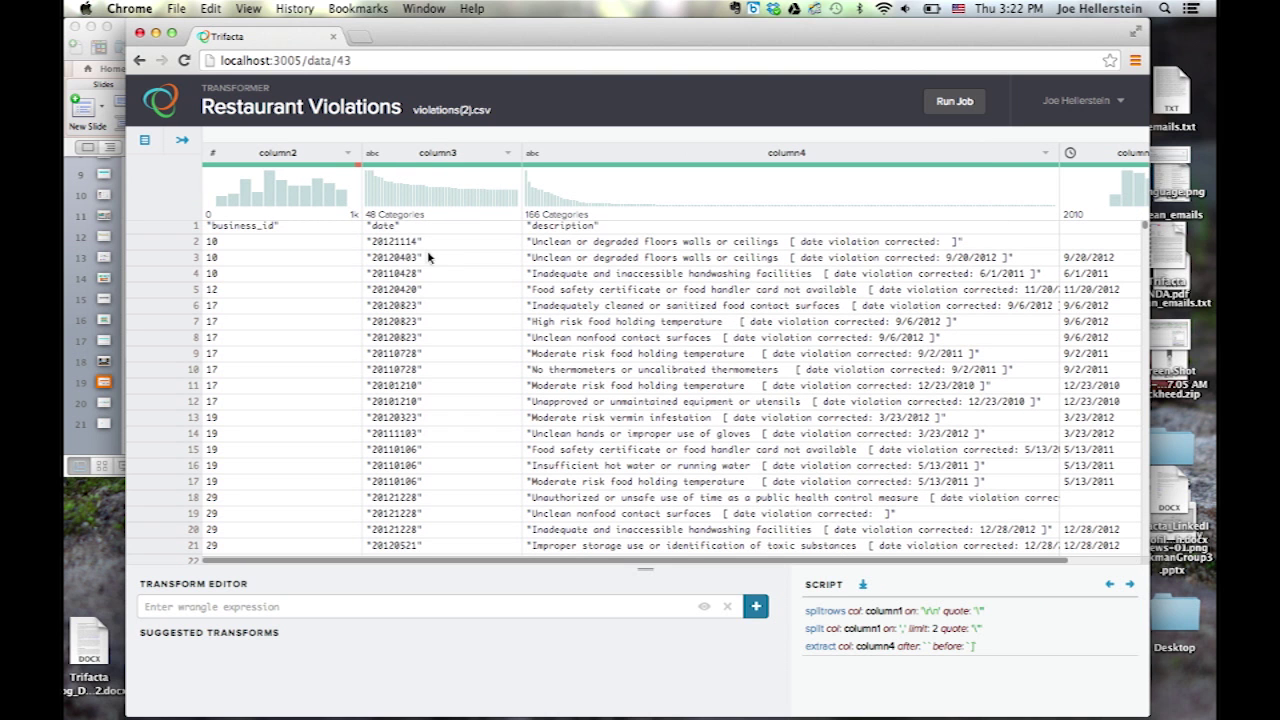
drag(415, 243, 420, 244)
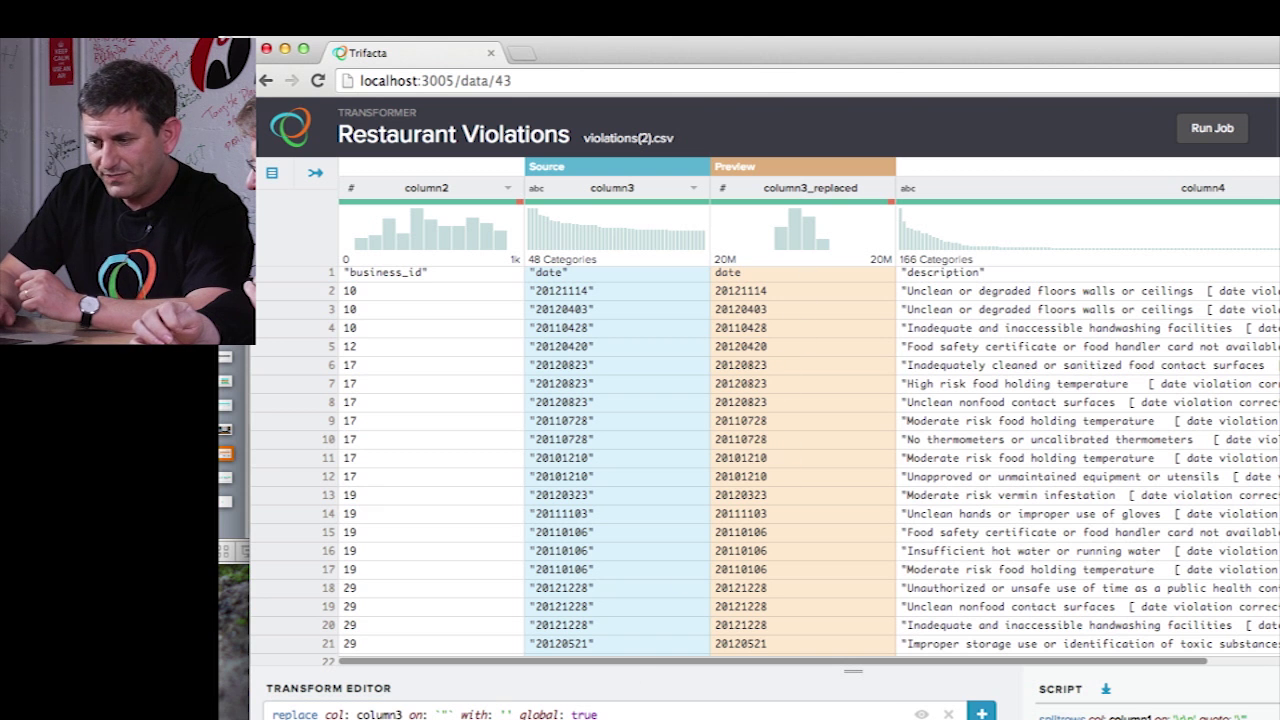
click(585, 714)
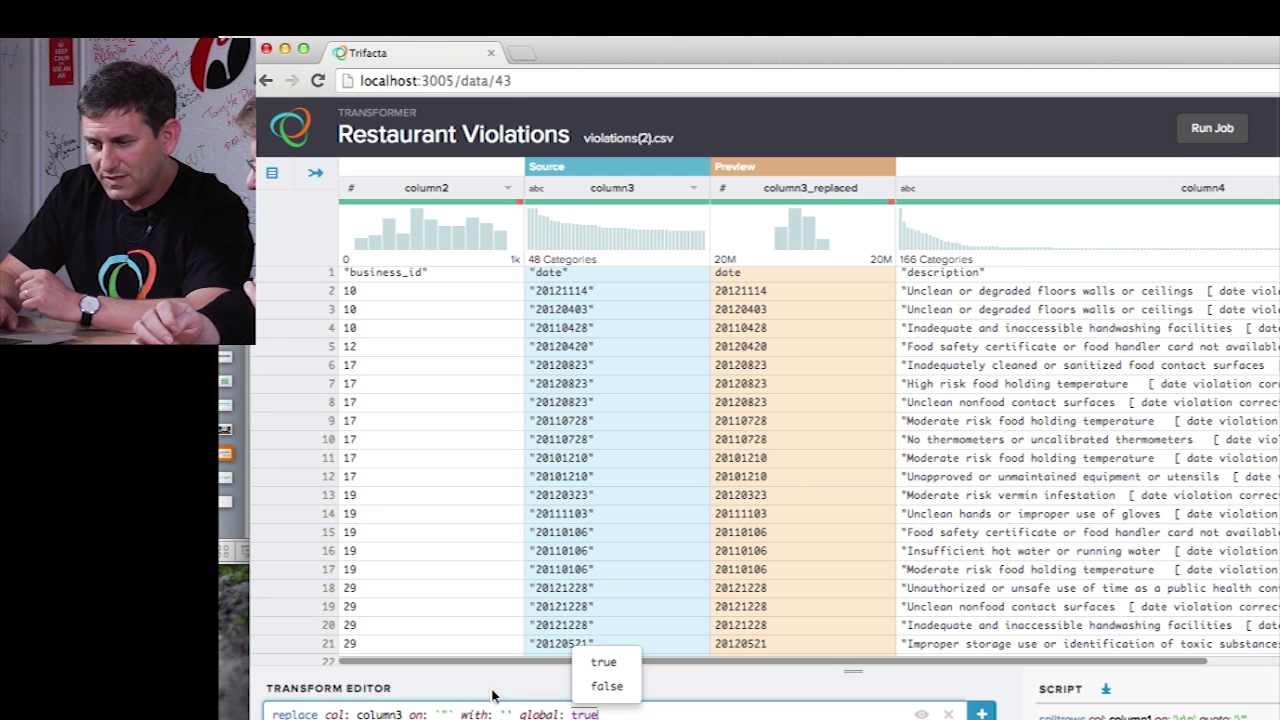
click(358, 714)
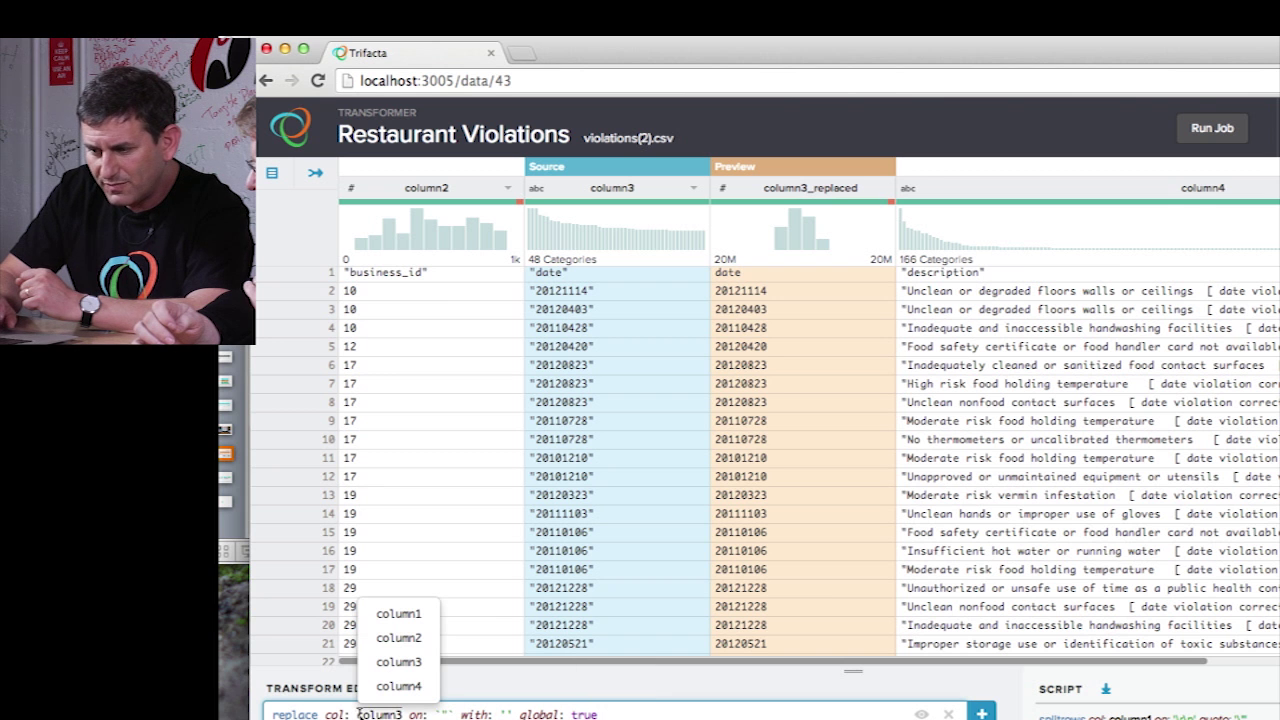
drag(358, 714, 401, 714)
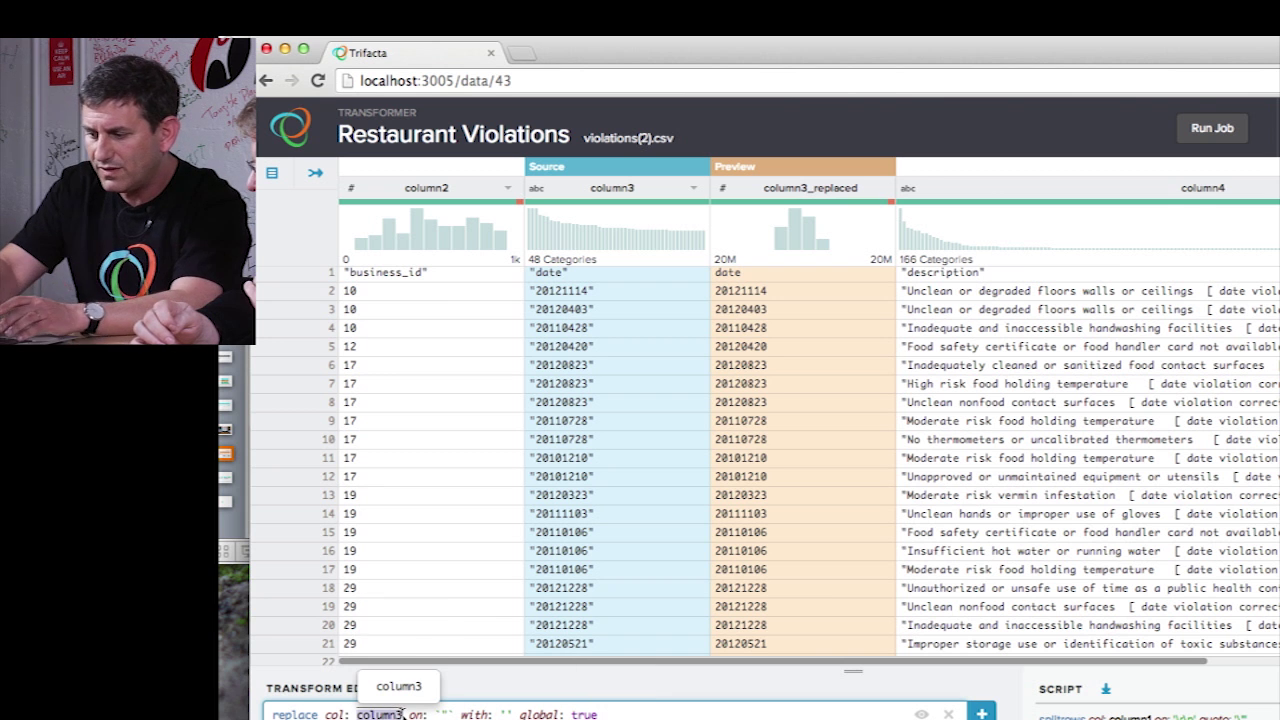
text(*)
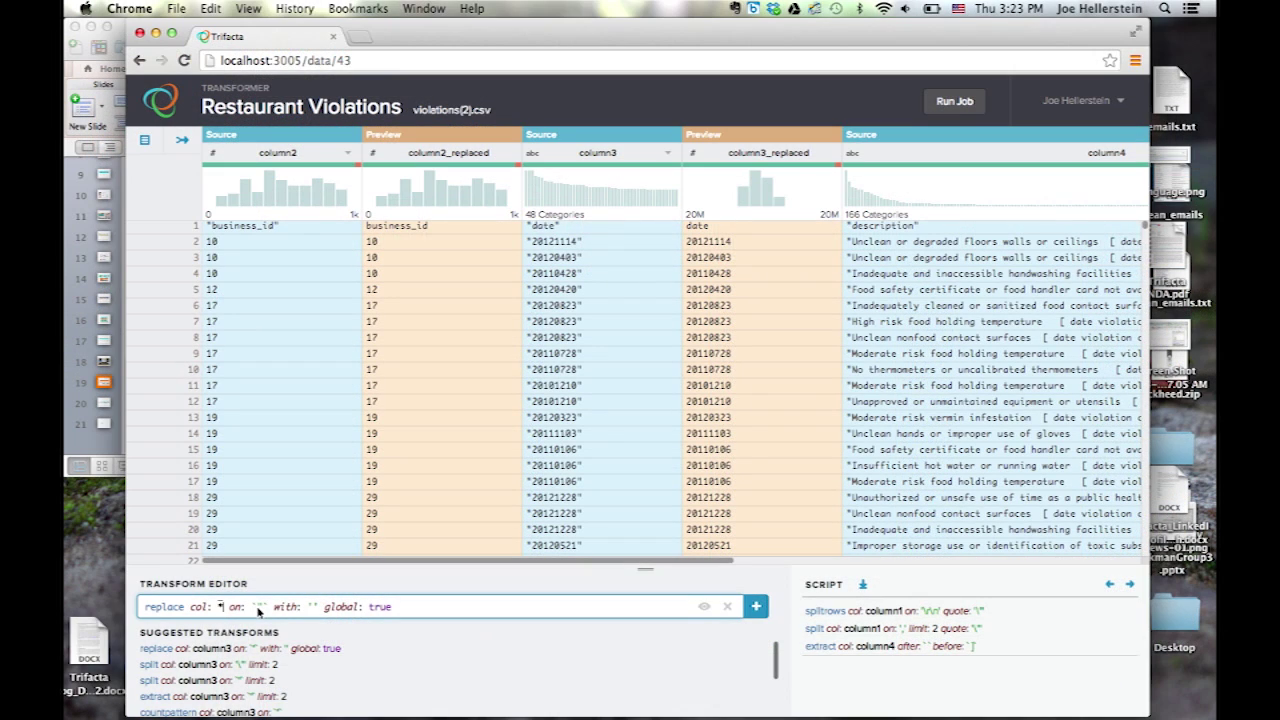
key(Return)
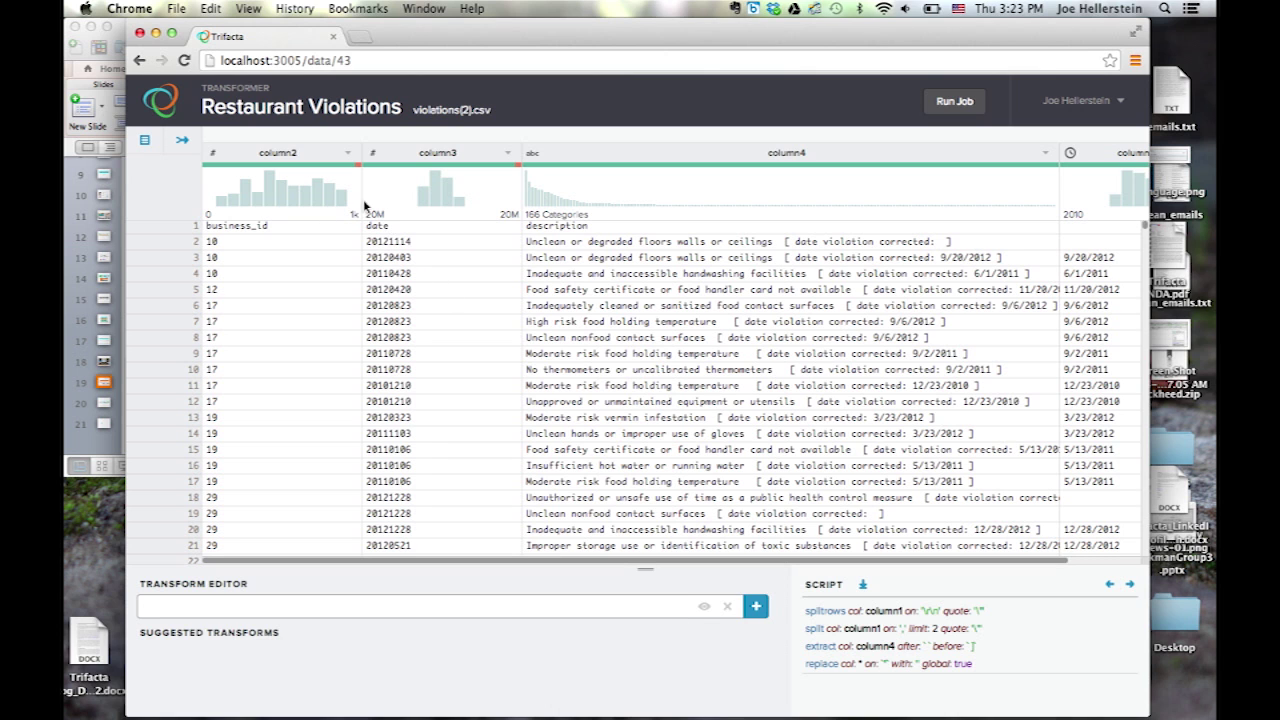
Apply the header transform to turn the first row into column names.
mouse_move(342, 175)
click(148, 609)
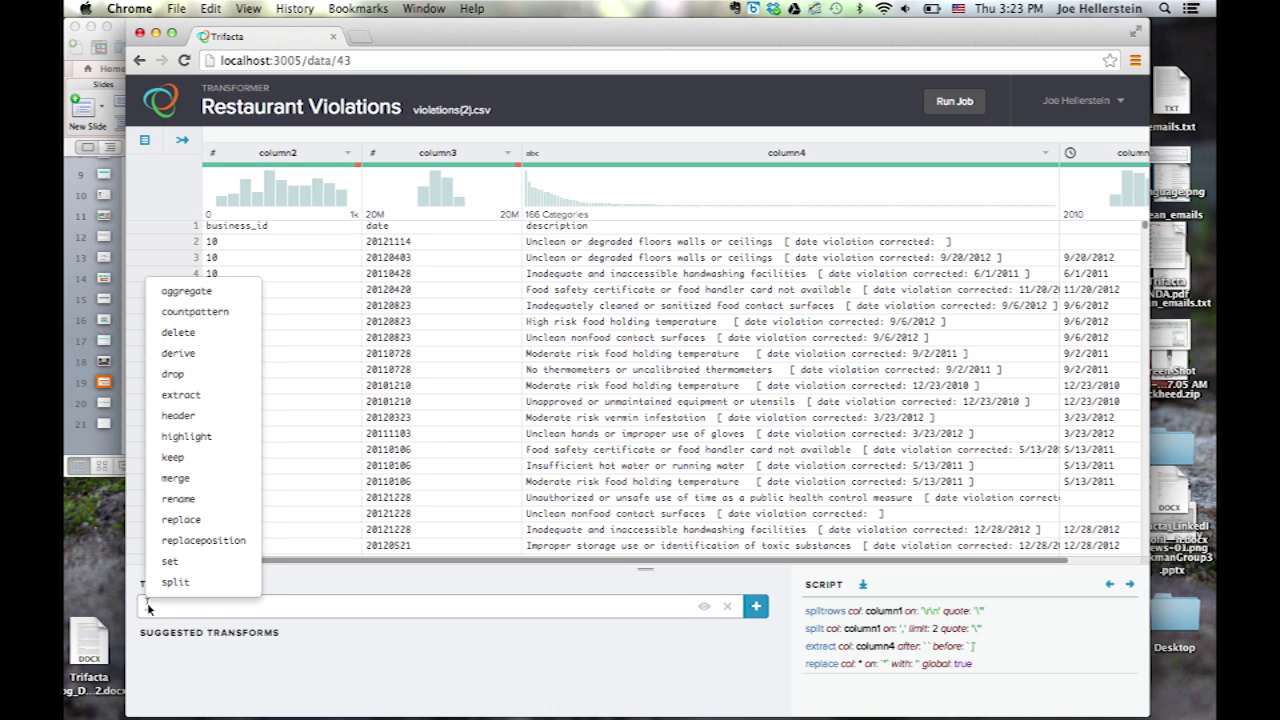
click(213, 416)
key(Return)
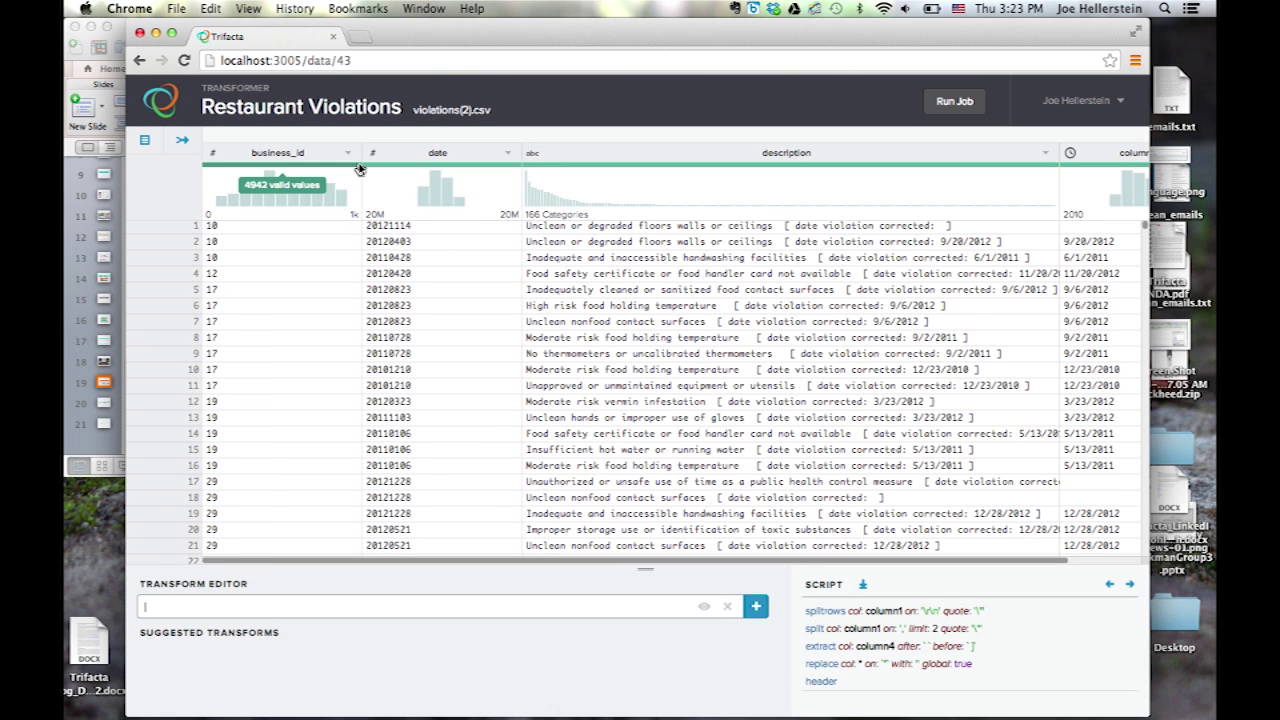
Split the date column at 4,4 and split the resulting date3 column at 2,2 to separate year, month and day.
click(390, 228)
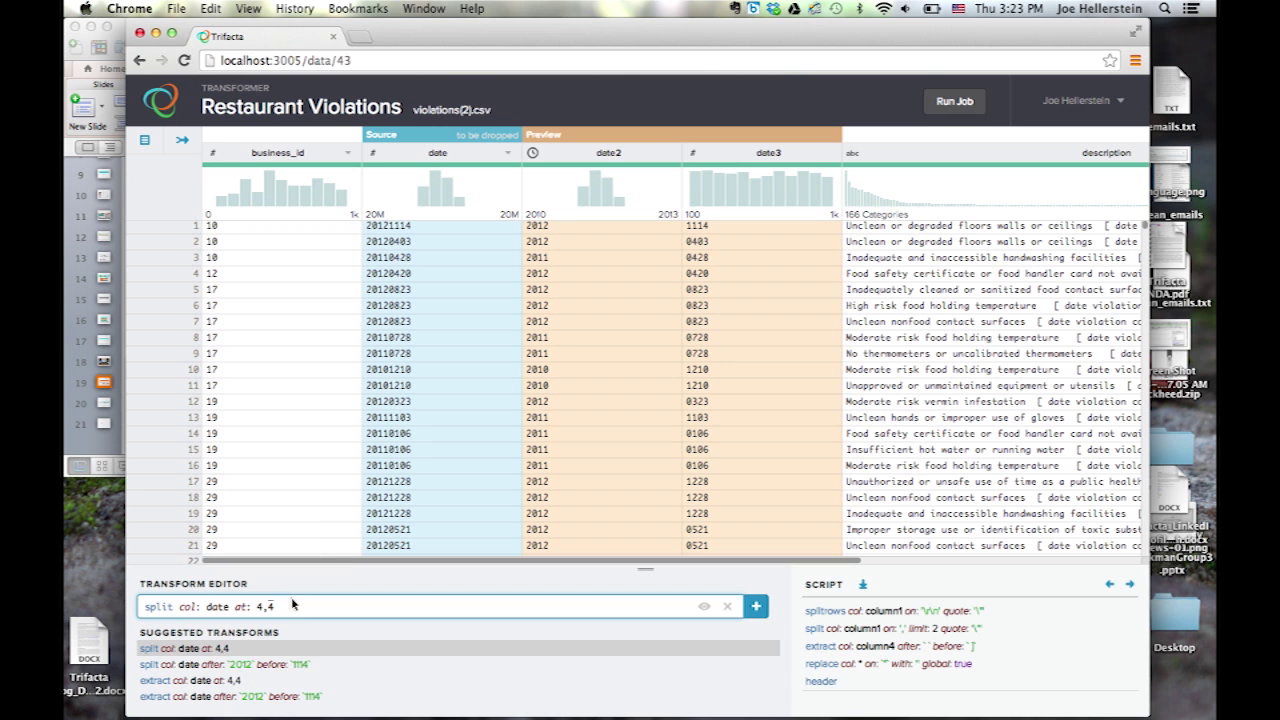
key(Return)
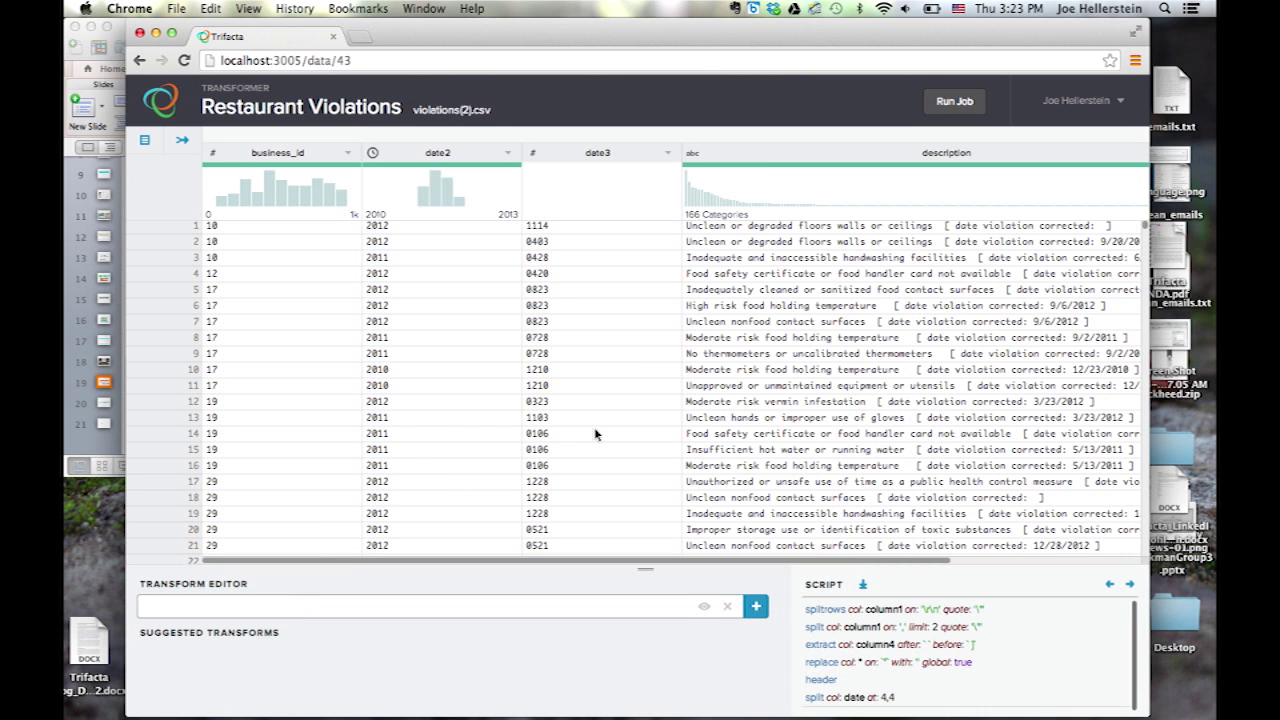
click(538, 228)
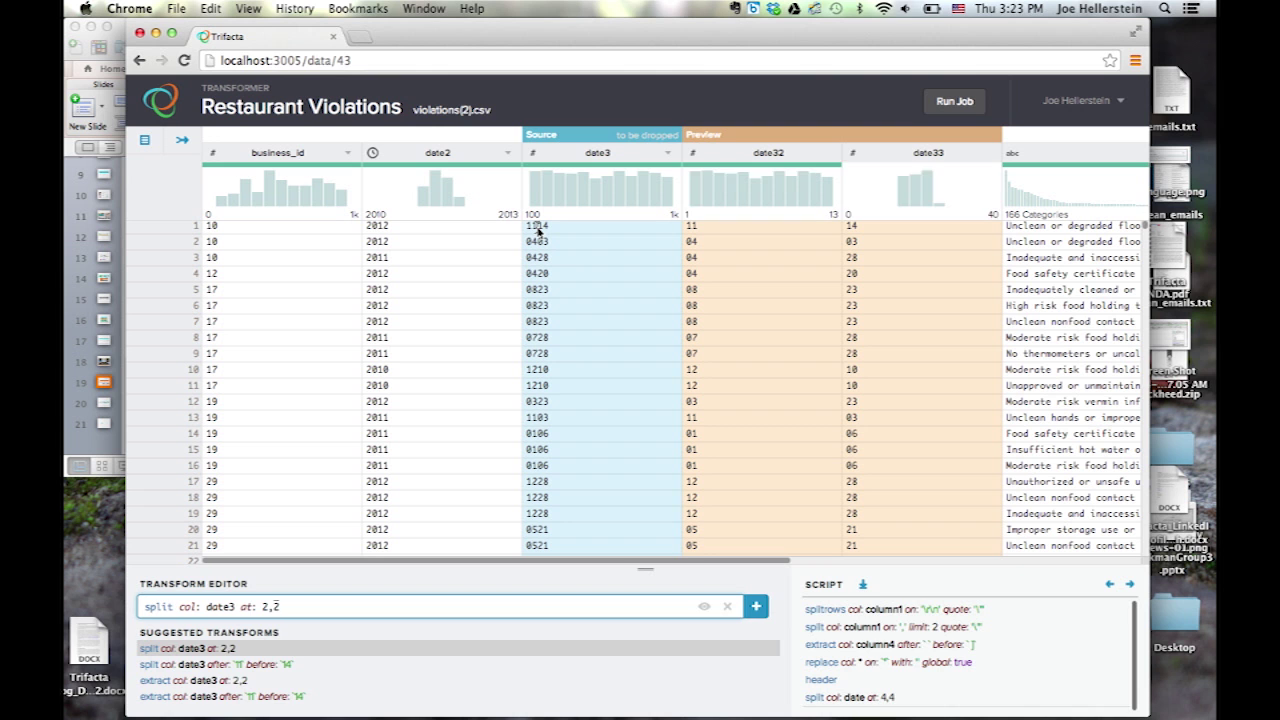
key(Return)
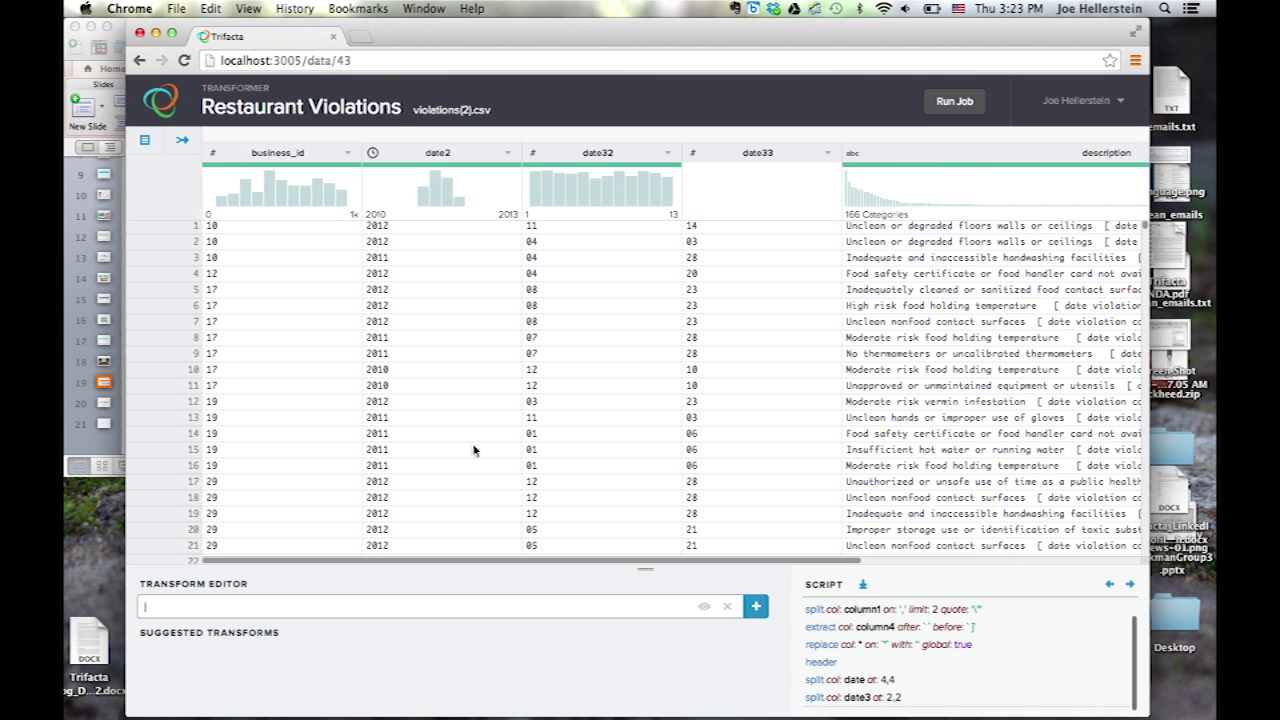
Merge date32, date33 and date2 into a new column with '/' between the parts.
text(merge col:)
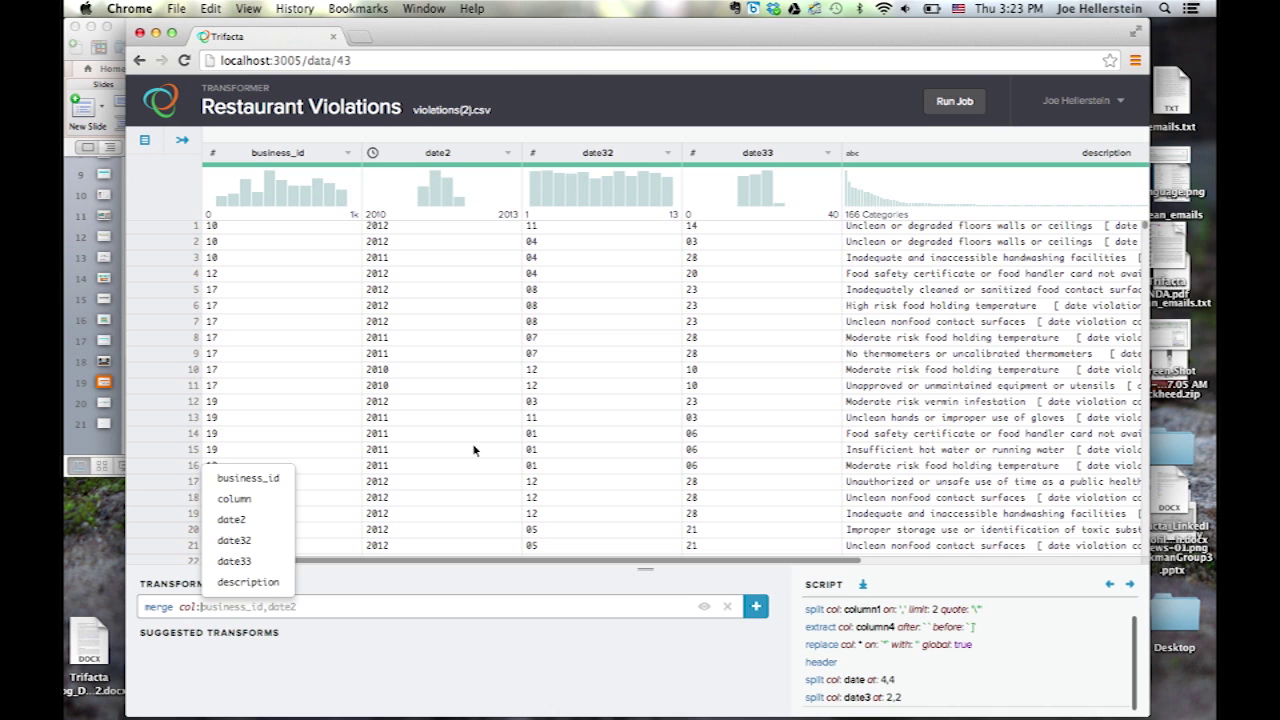
text(date32)
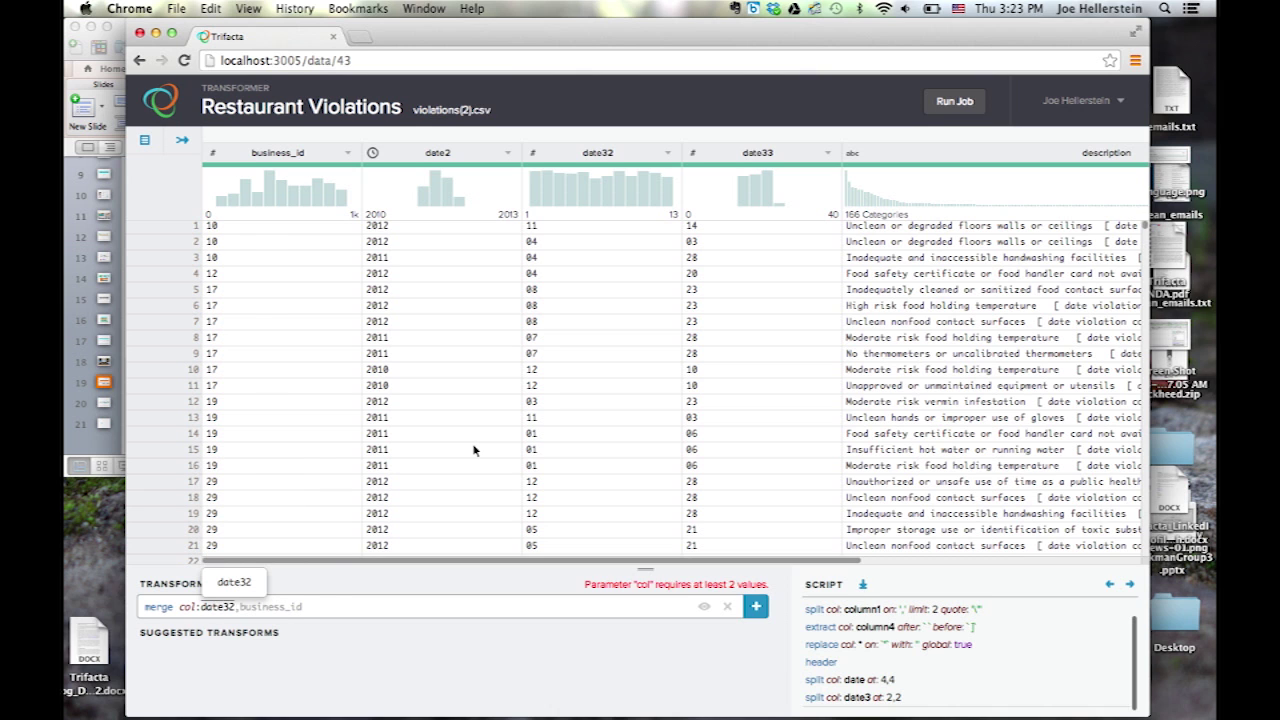
text(,'/',date33)
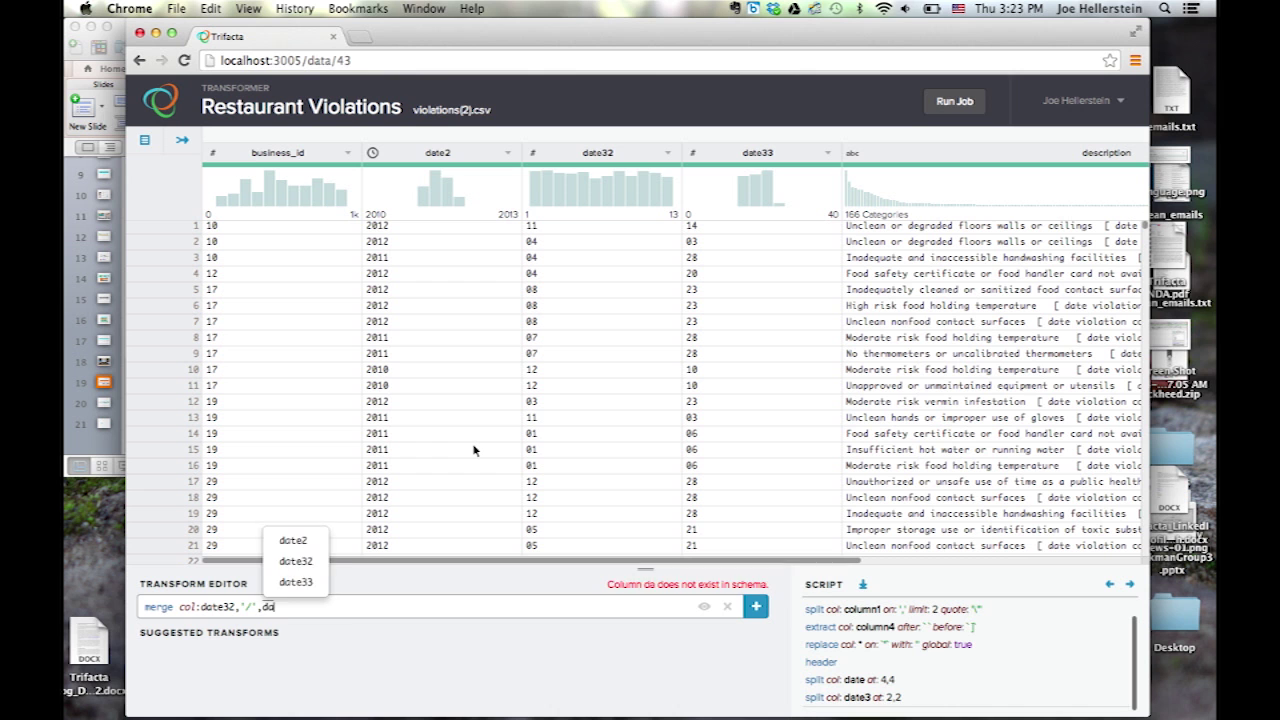
text(,'/')
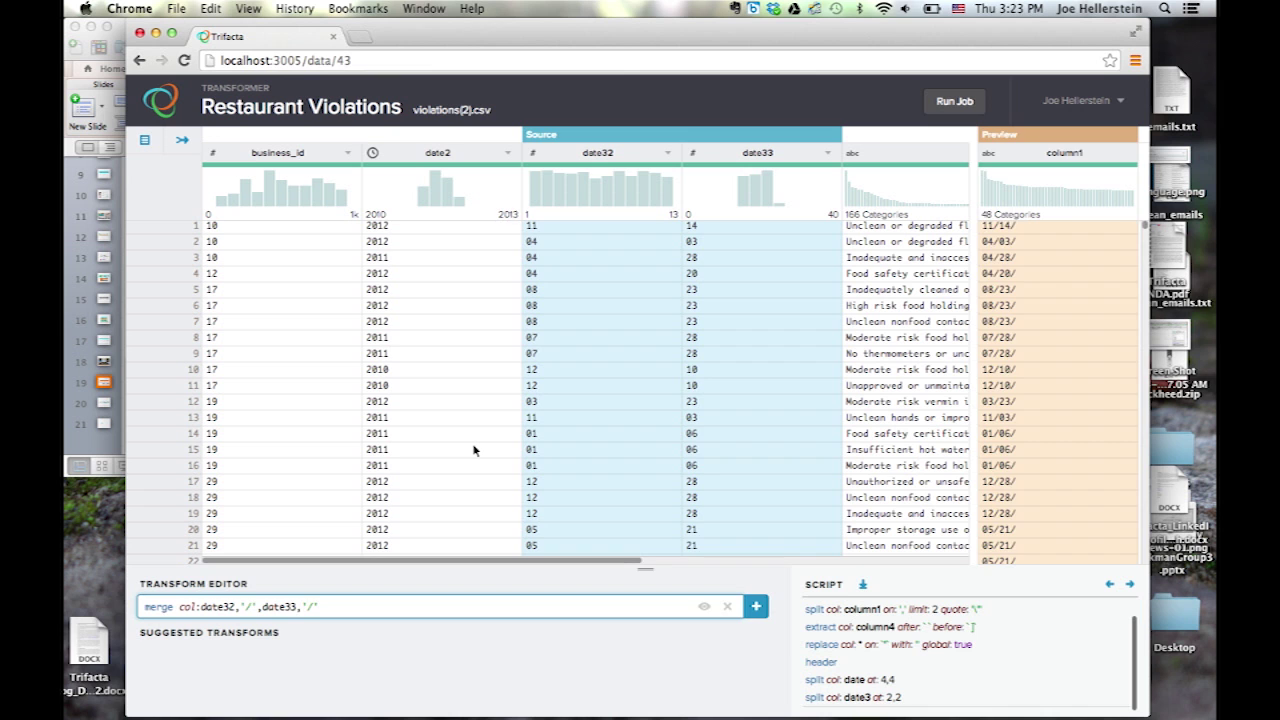
text(date2)
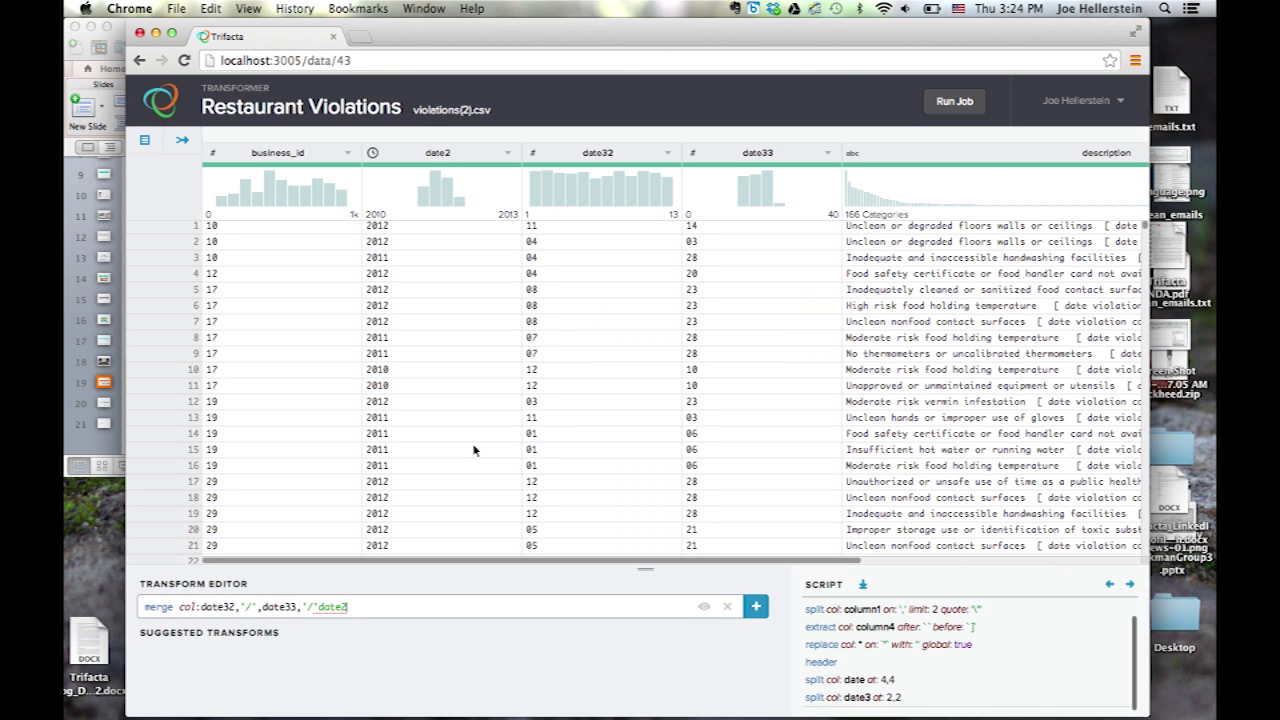
text(,)
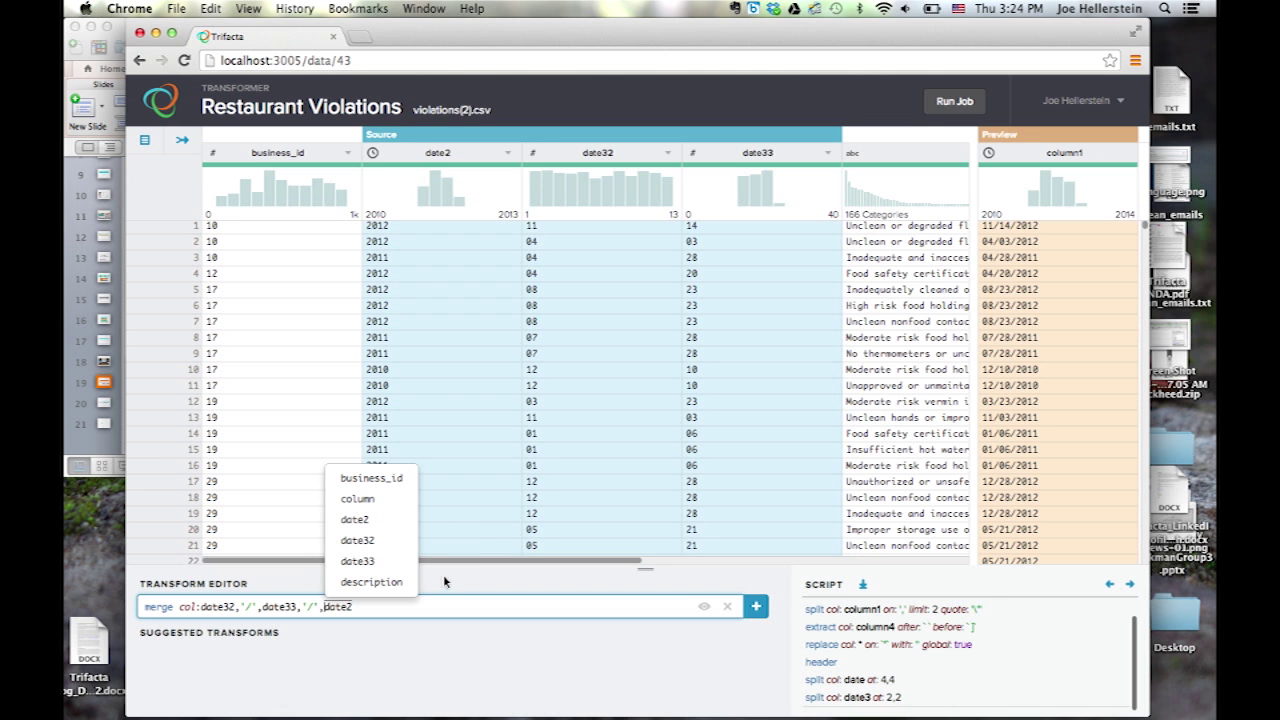
key(Return)
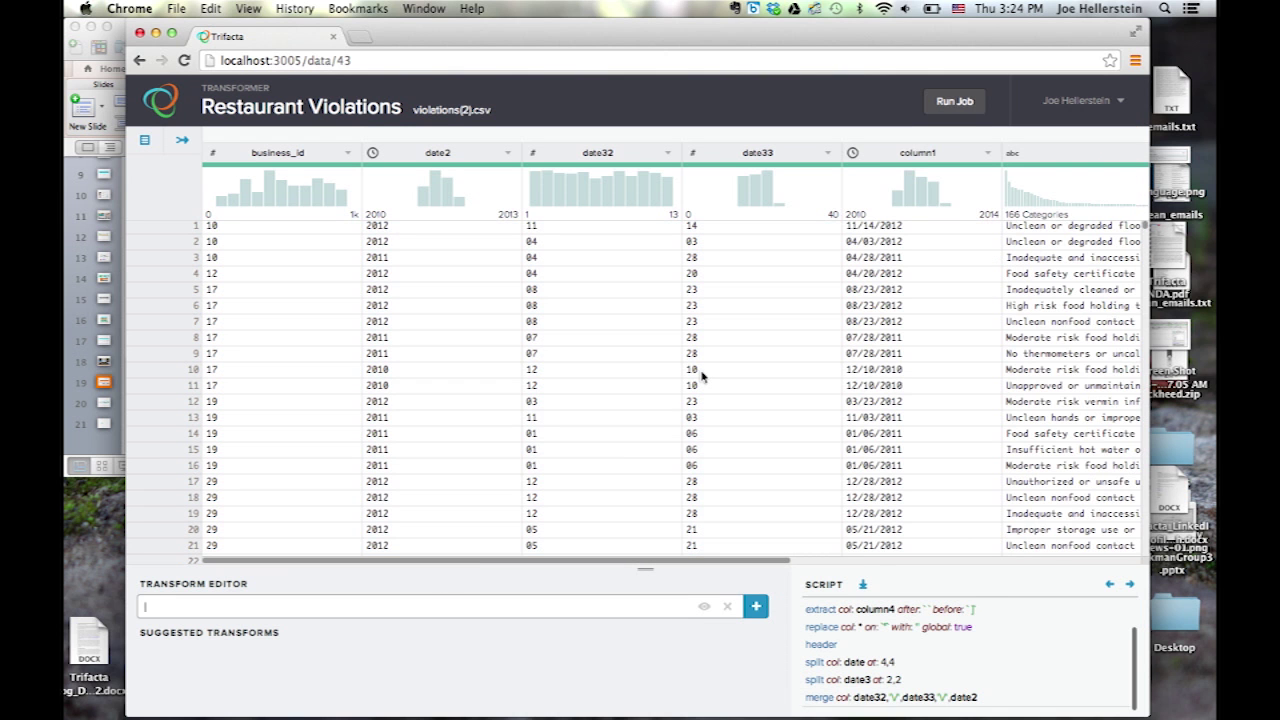
Drop the intermediate date32 and date33 columns from the table.
scroll(702, 378, right, 3)
scroll(702, 378, down, 1)
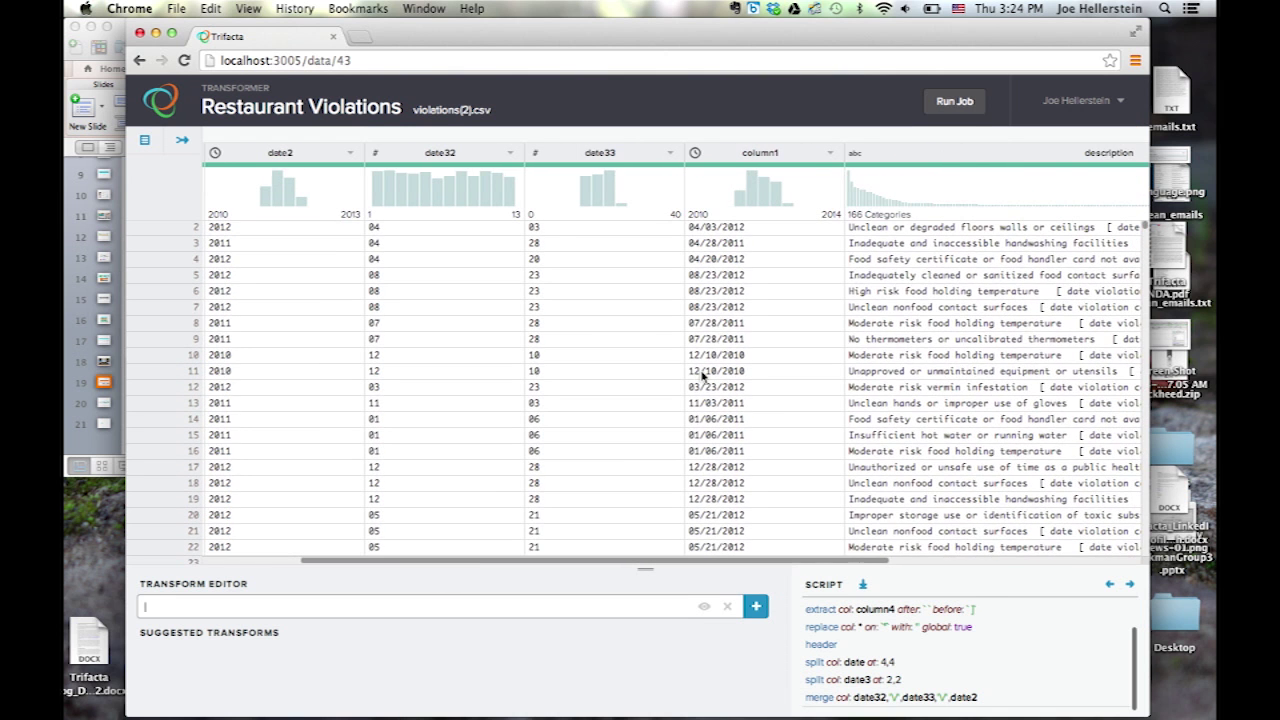
click(510, 153)
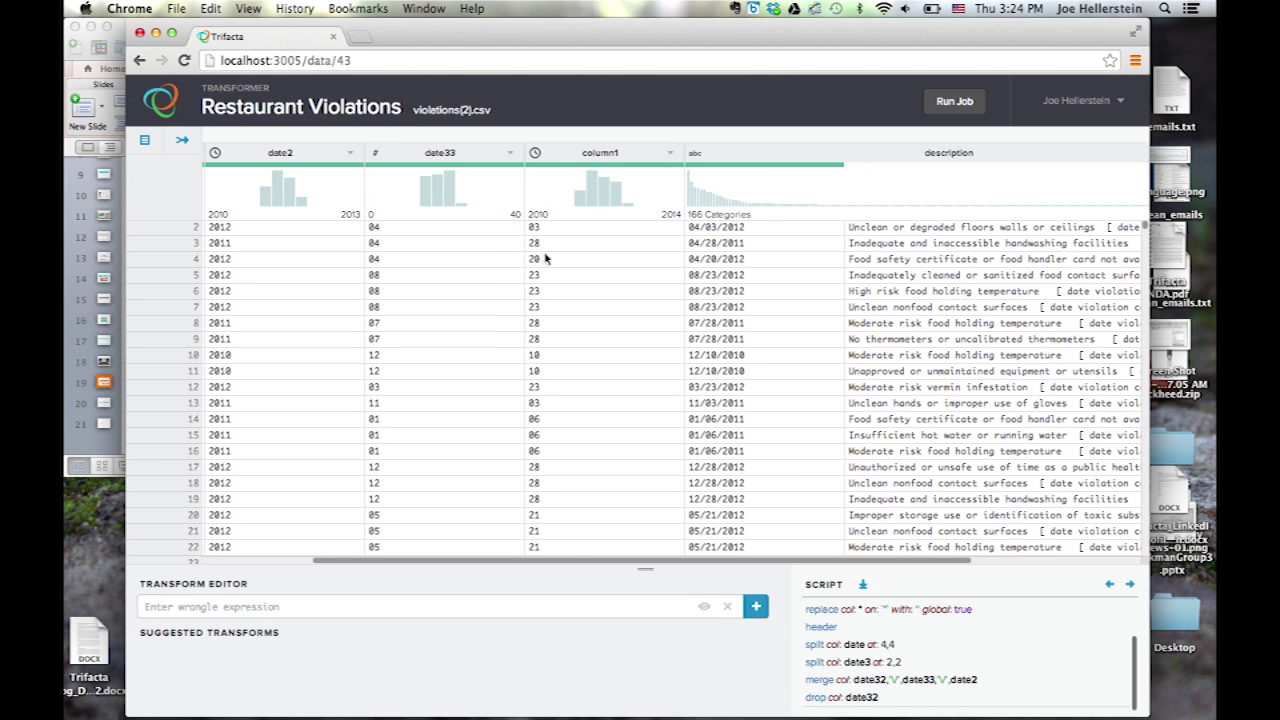
click(510, 153)
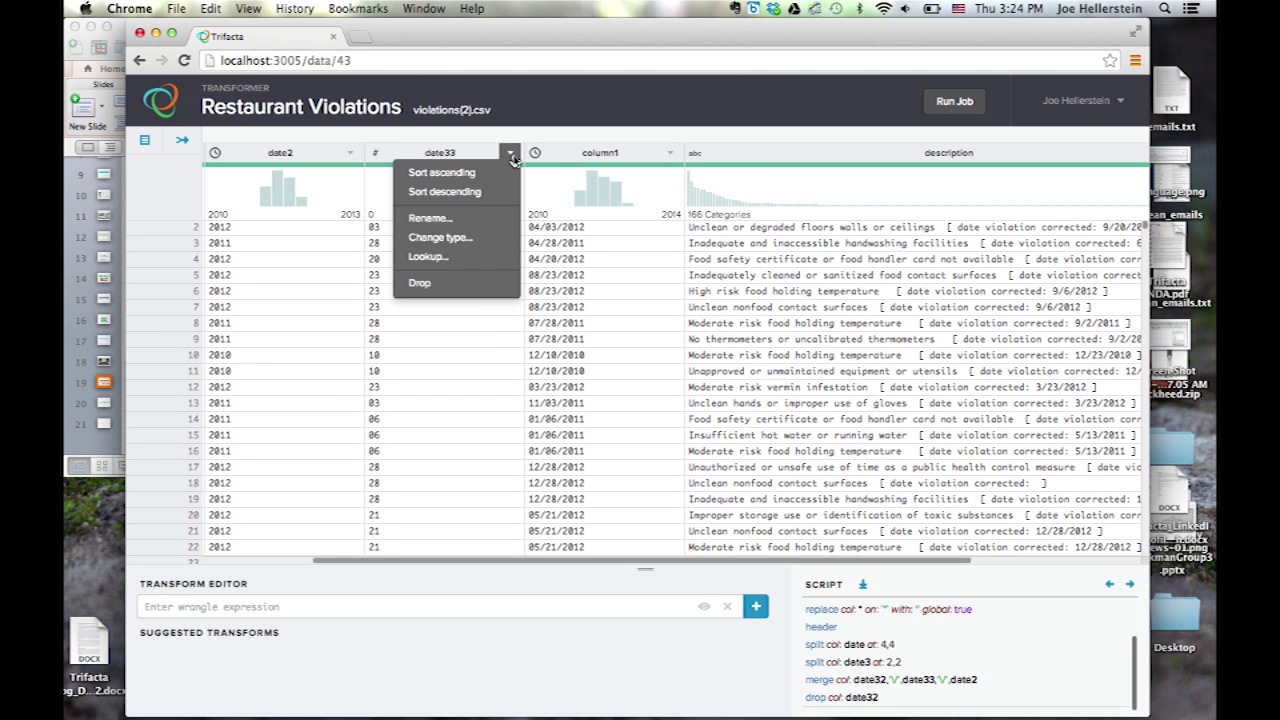
click(470, 284)
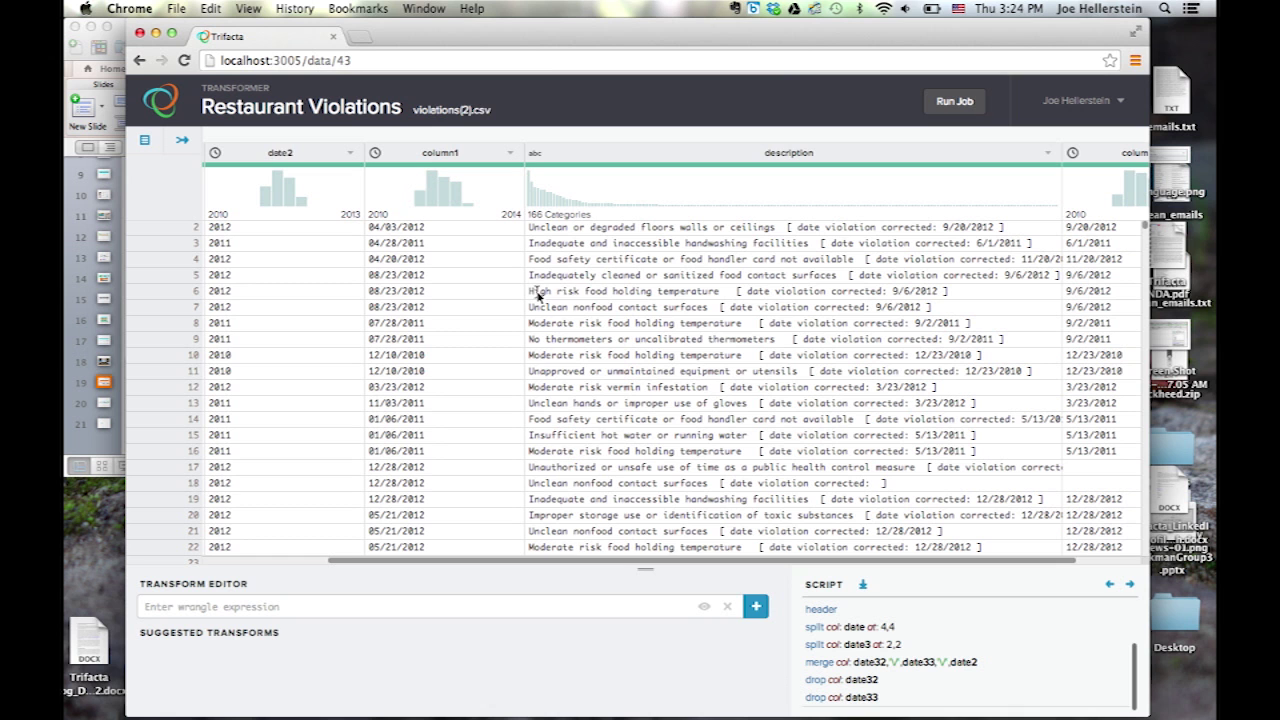
Add a countpattern column counting 'vermin' in description, using the word in the vermin infestation row as the example.
scroll(590, 296, right, 2)
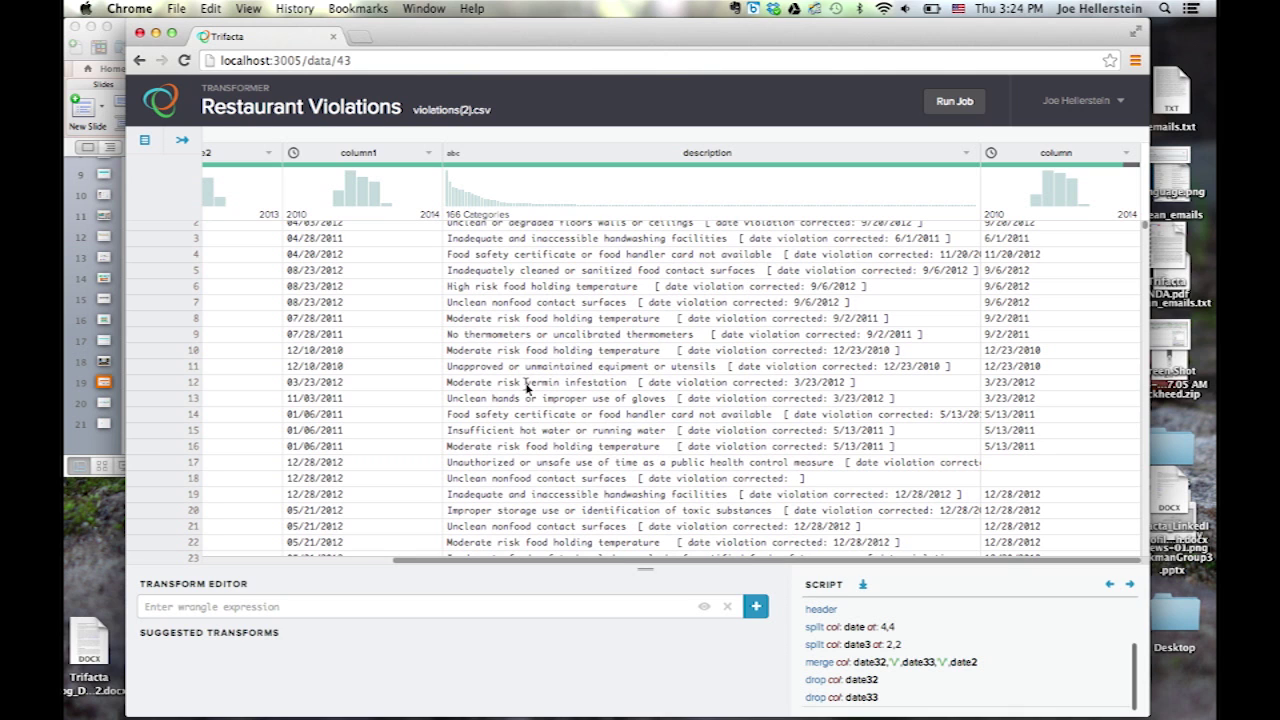
drag(527, 388, 561, 388)
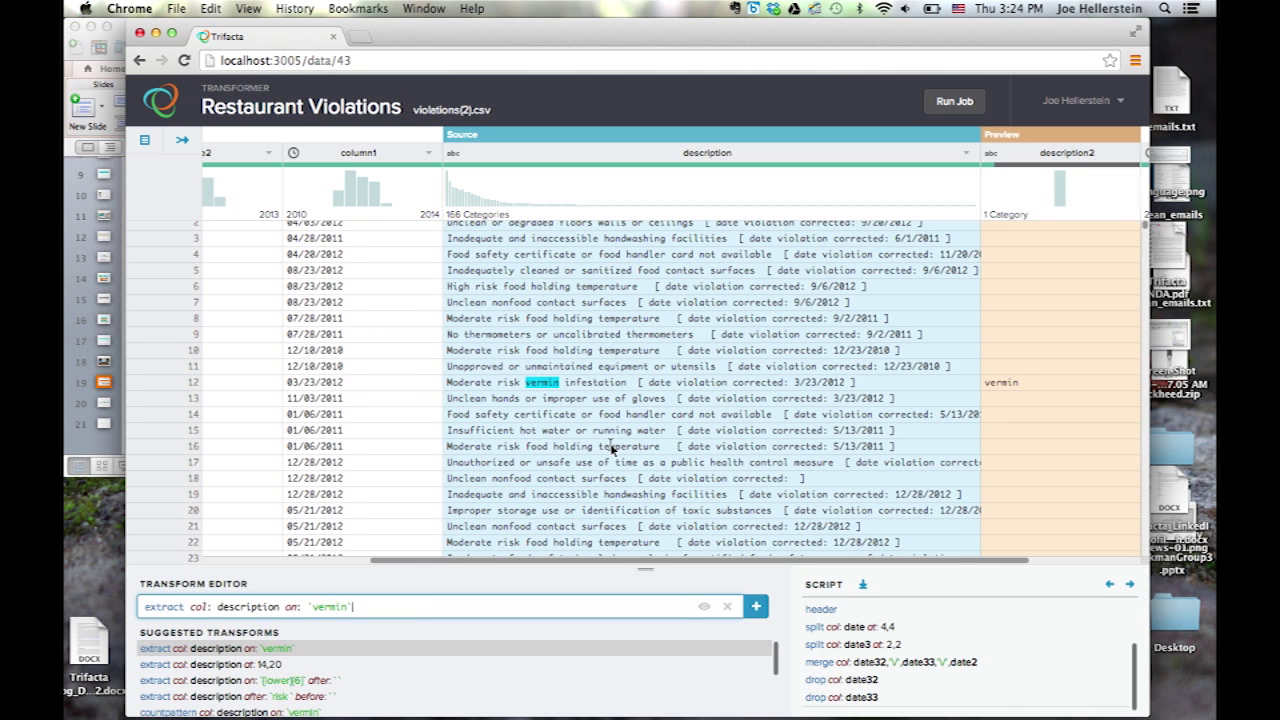
scroll(612, 450, right, 3)
scroll(612, 450, right, 1)
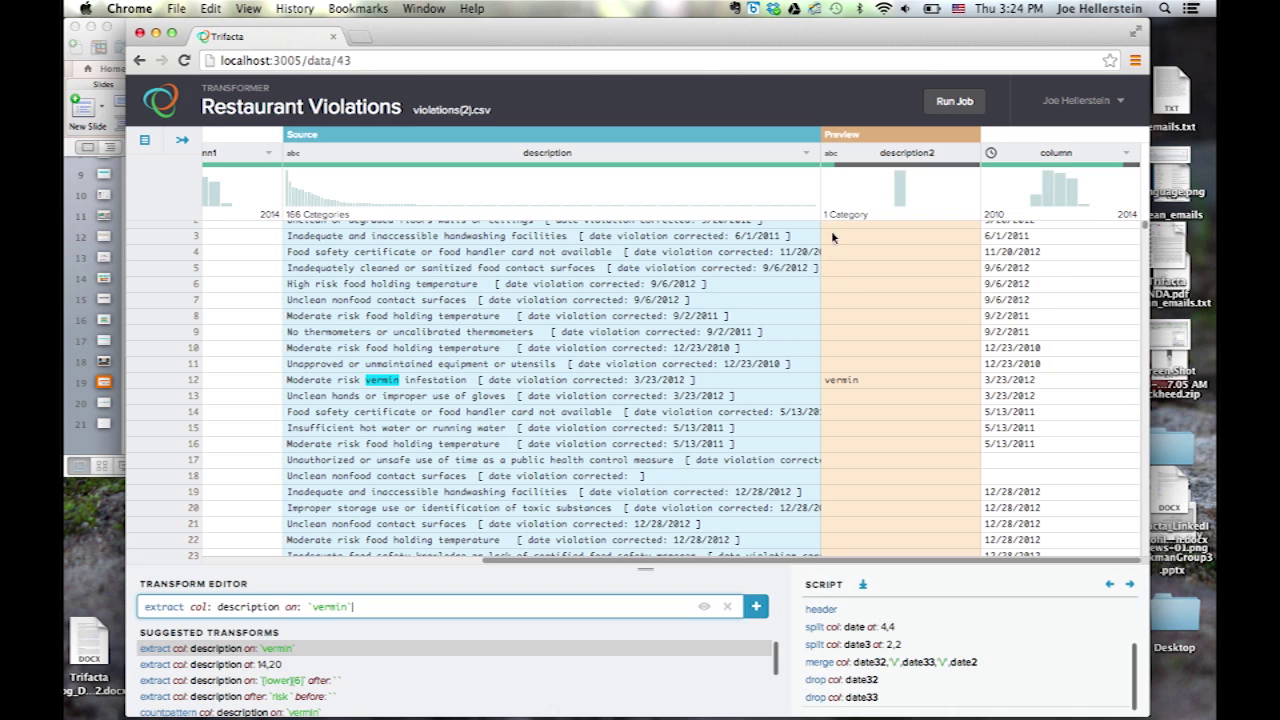
mouse_move(828, 166)
click(204, 713)
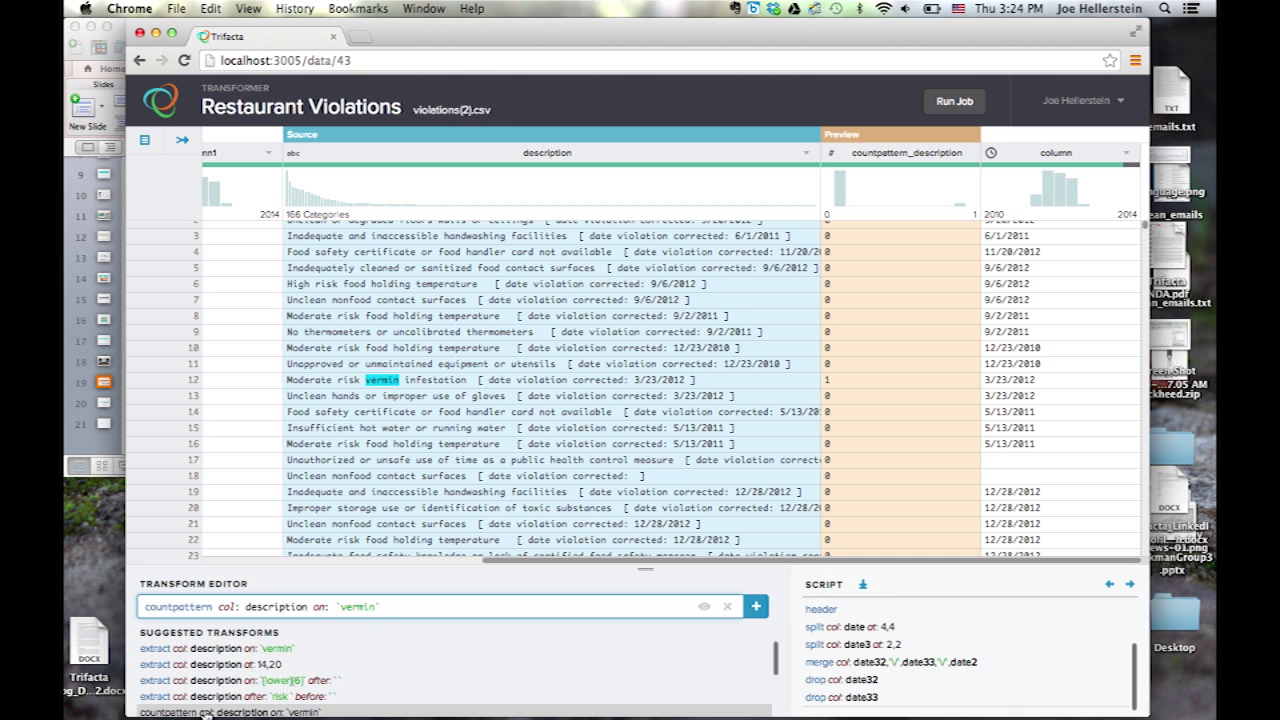
click(204, 713)
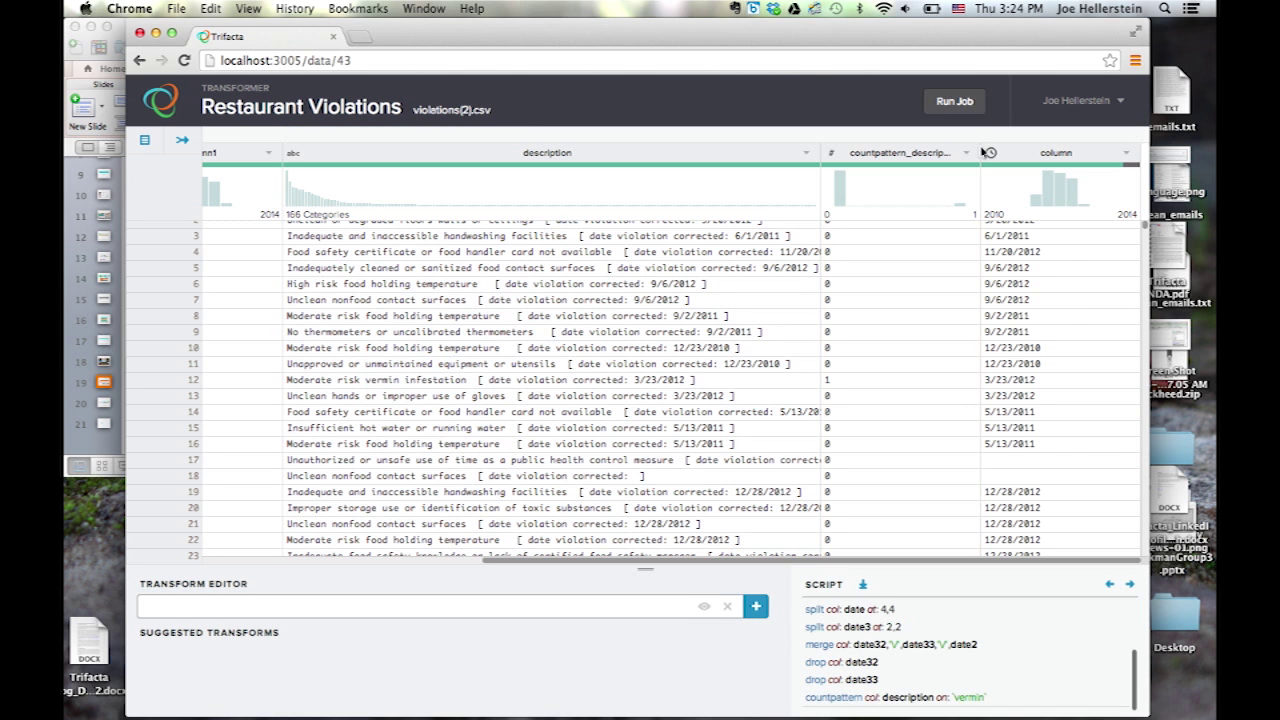
Rename the countpattern_description column to vermin.
click(966, 152)
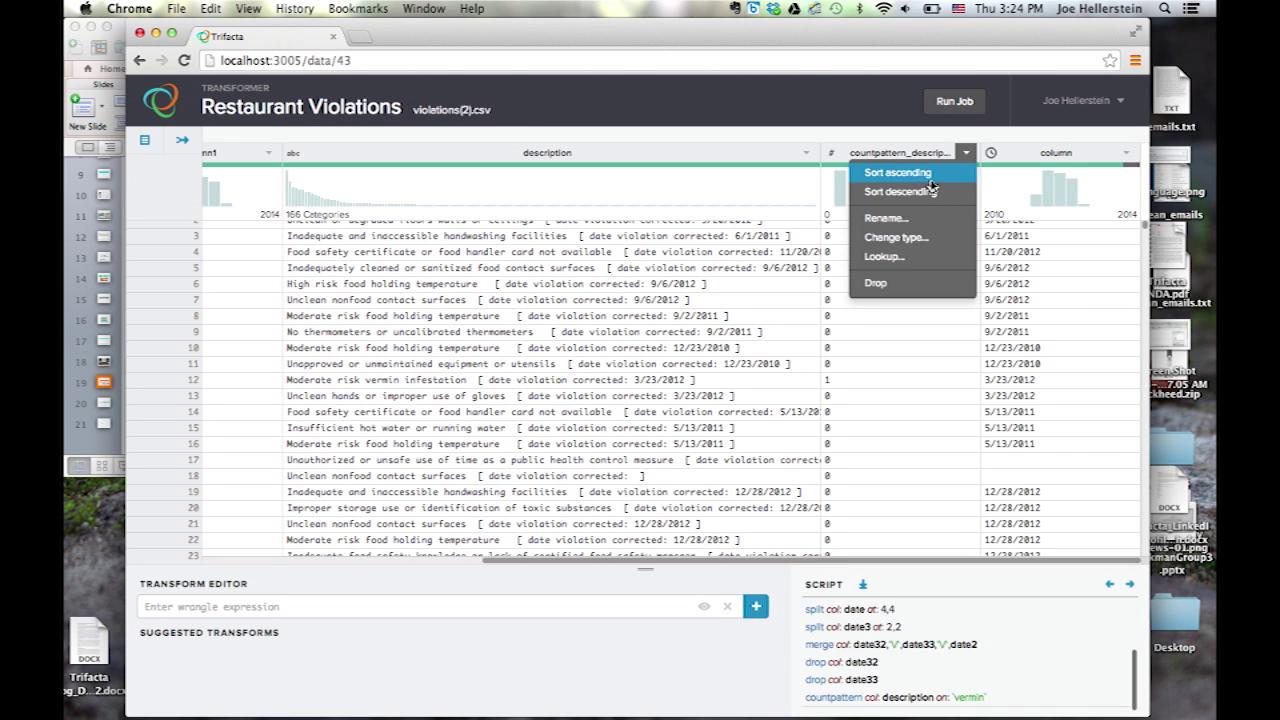
click(884, 219)
text(vermin)
key(Return)
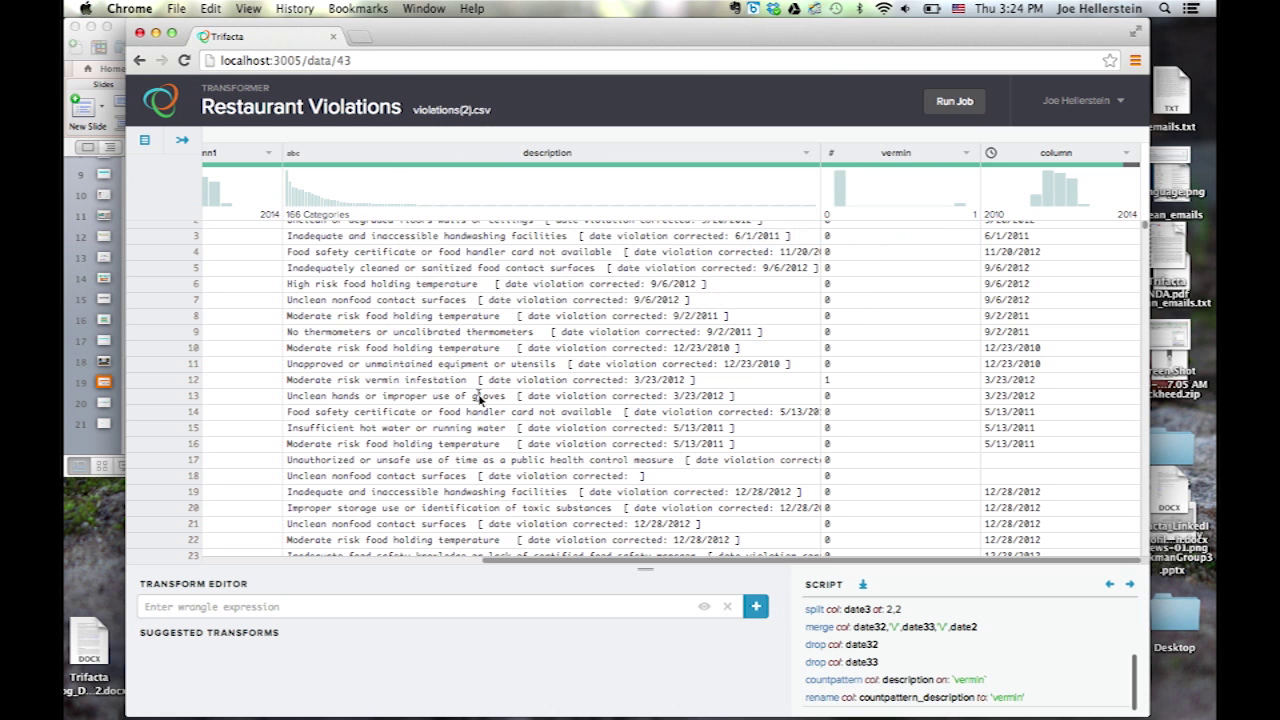
Extract temp|hot|cool|cold|refrig from the description column into a new column, starting from 'temp' and 'hot' as highlighted examples.
scroll(712, 287, up, 2)
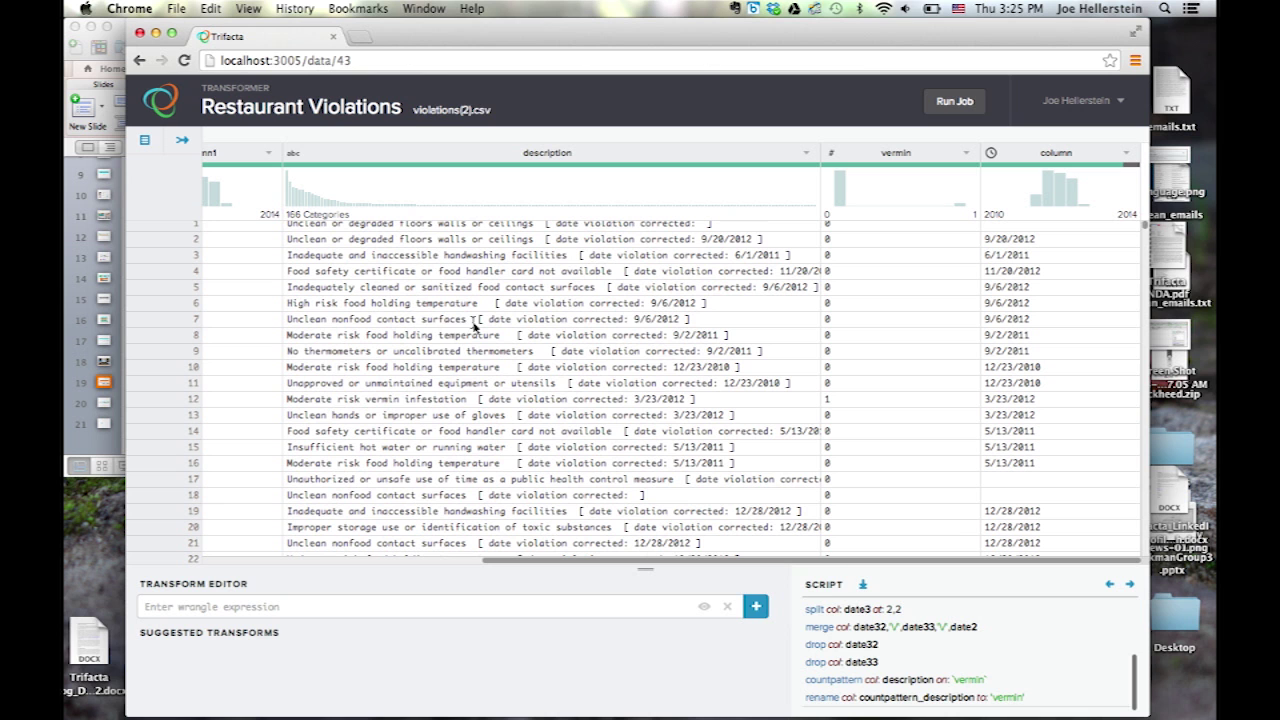
drag(439, 336, 461, 338)
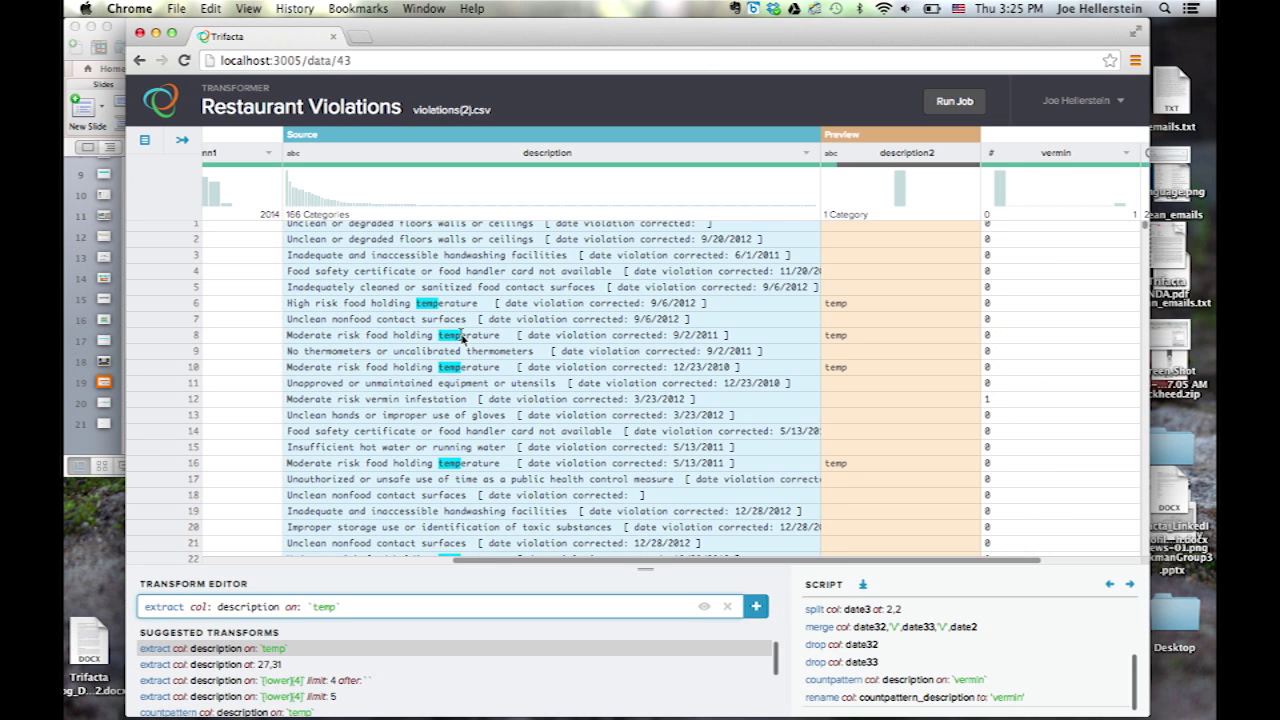
drag(360, 448, 378, 448)
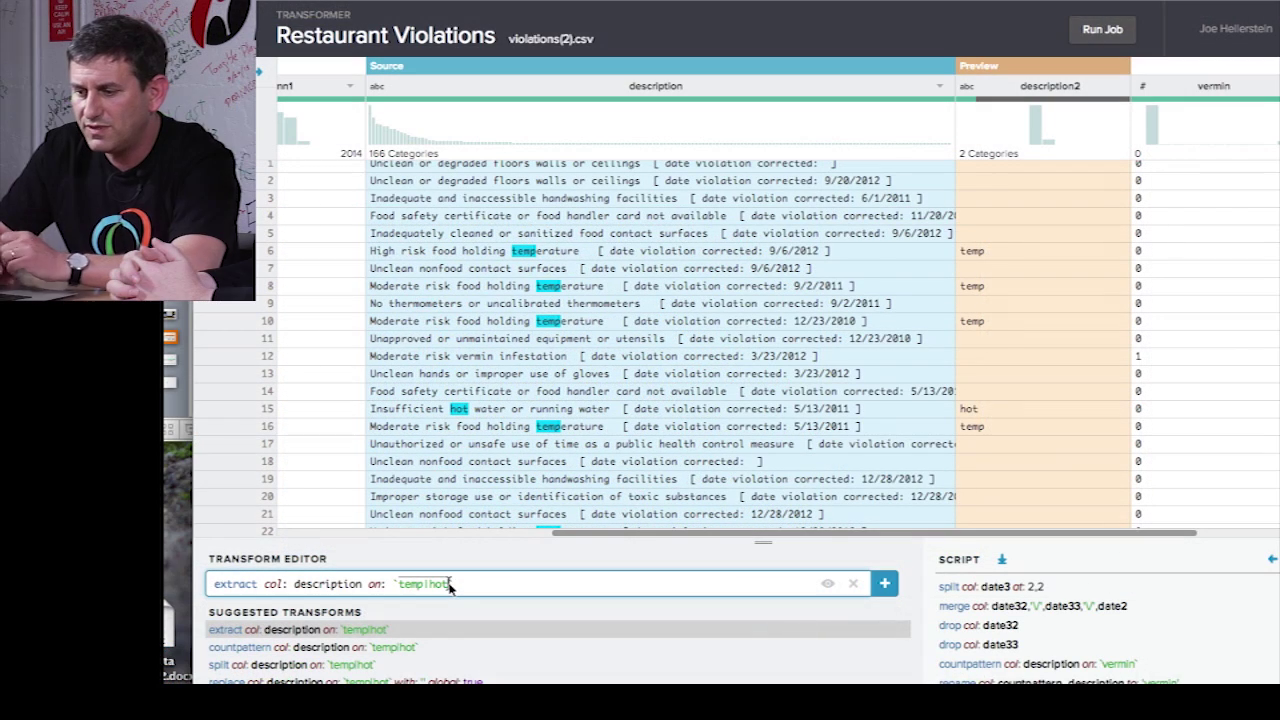
click(450, 587)
text(|cool|co)
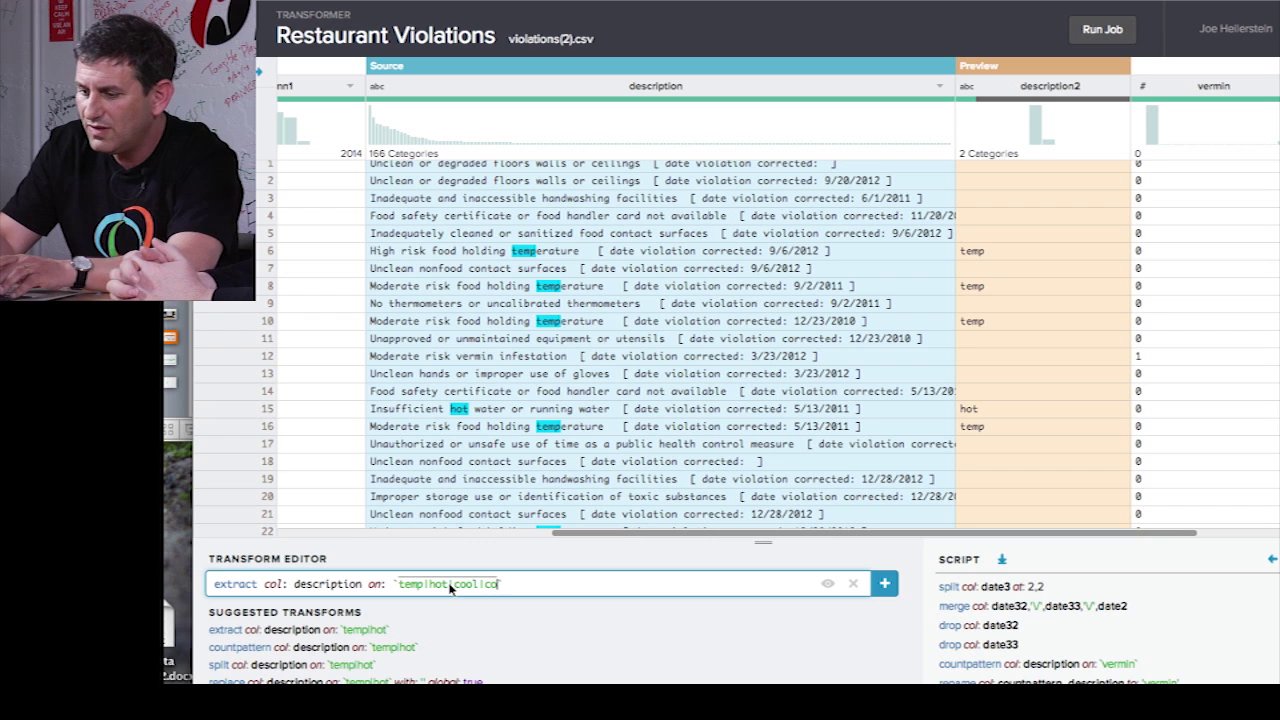
text(ld|refig)
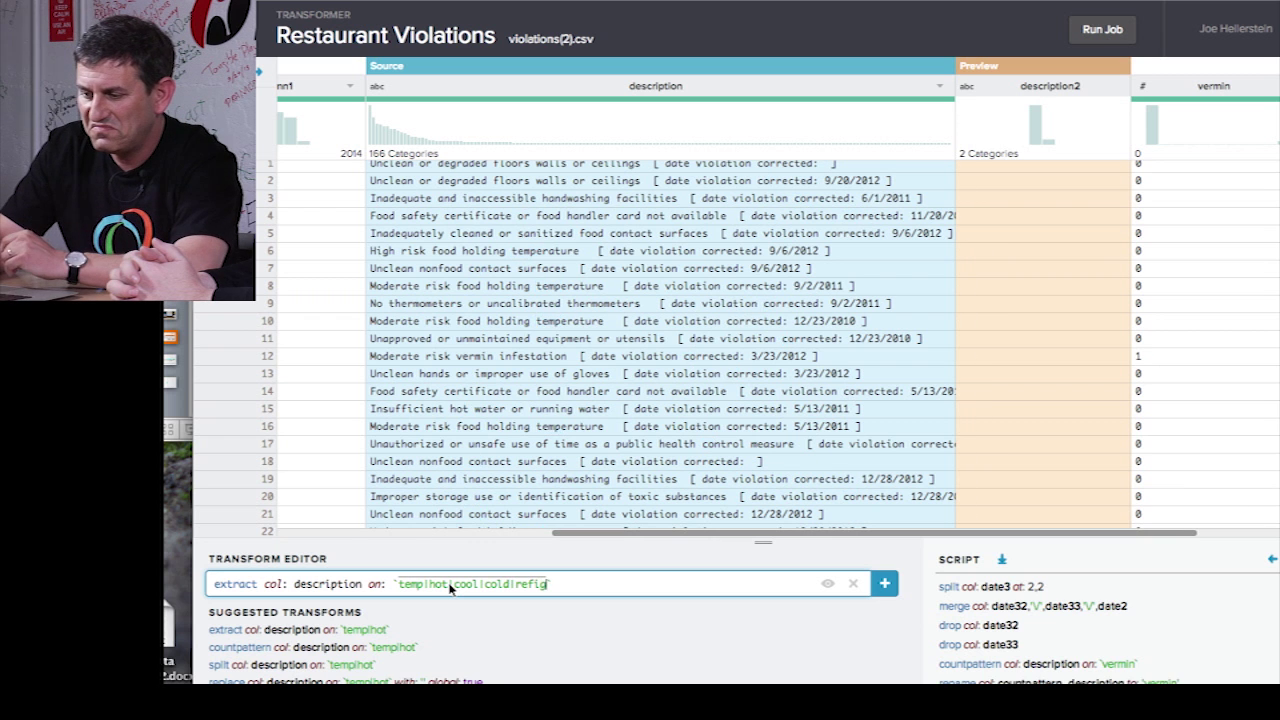
text(g)
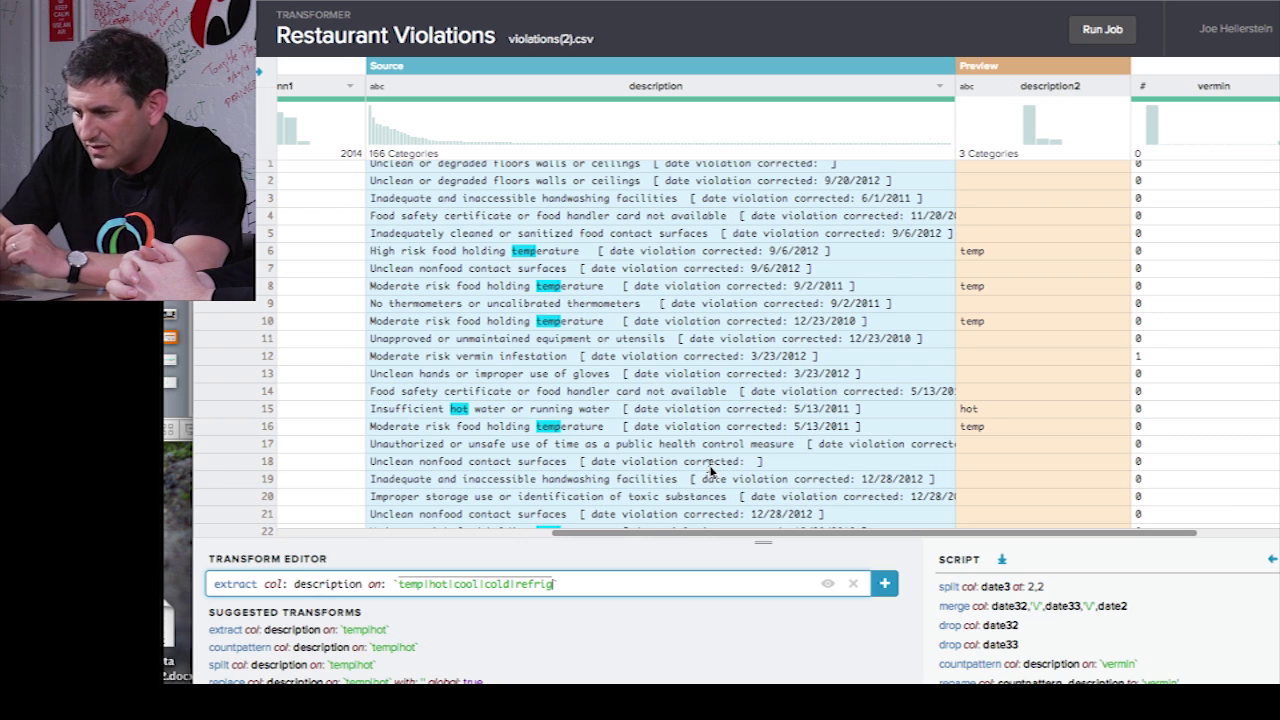
text(`)
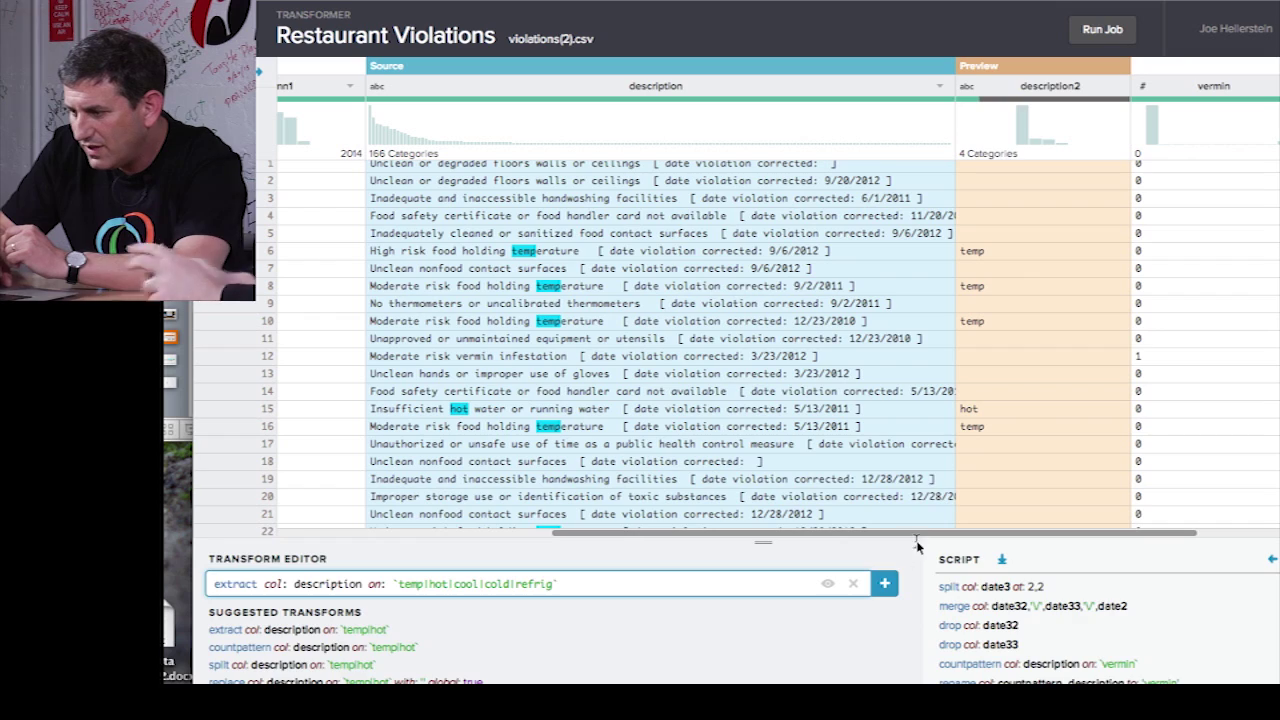
click(884, 583)
mouse_move(1057, 140)
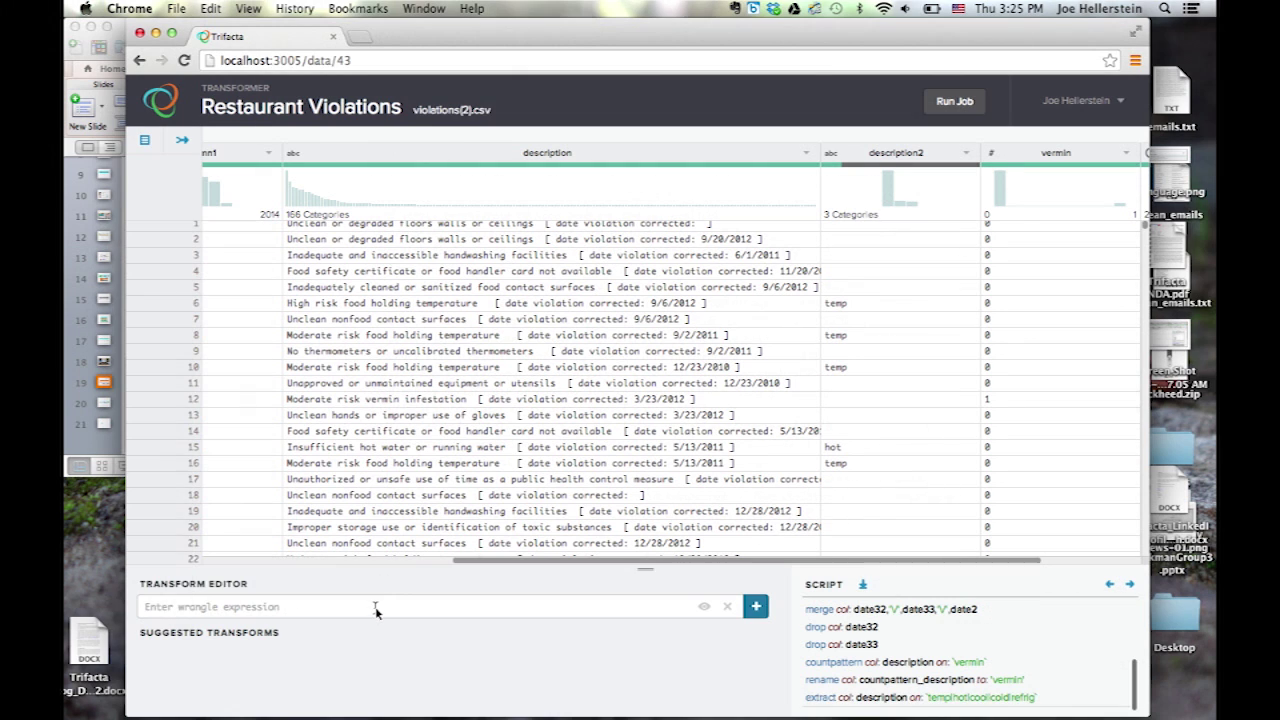
Aggregate the data with sum(vermin) and sum(description2), grouped by business_id.
click(376, 607)
text(aggregate value:sum)
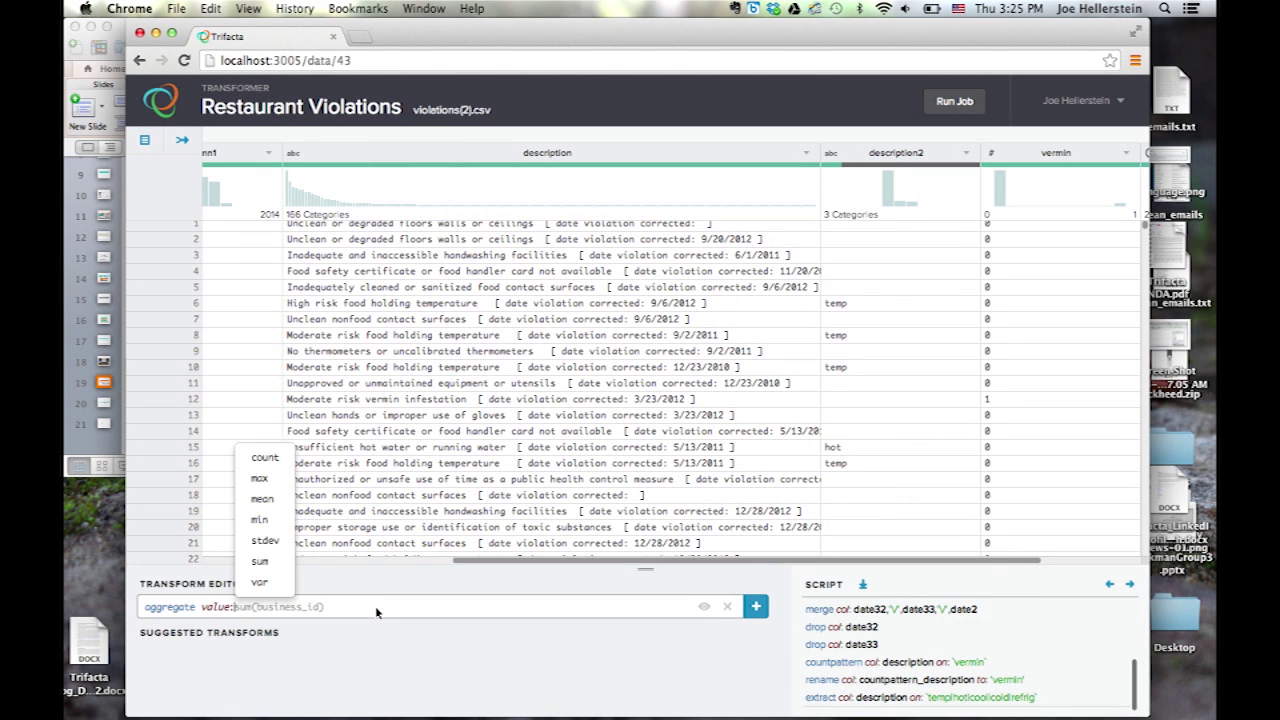
text((vermin))
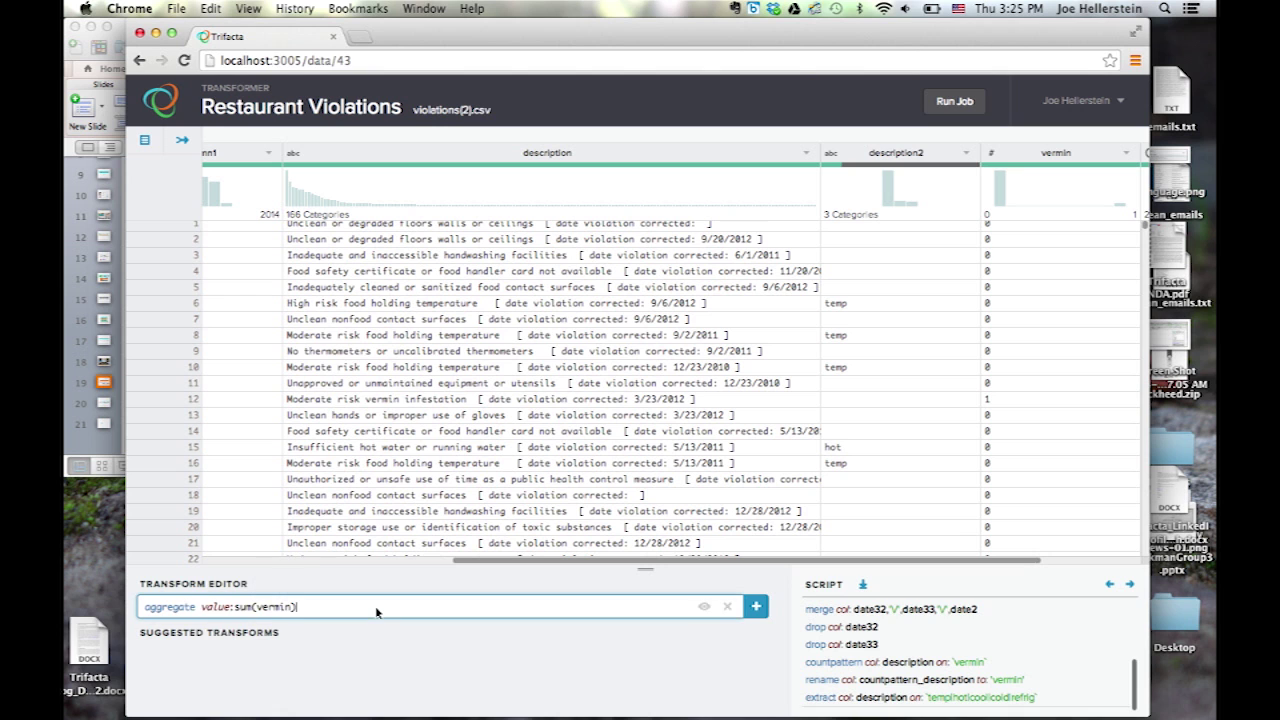
text(, sum()
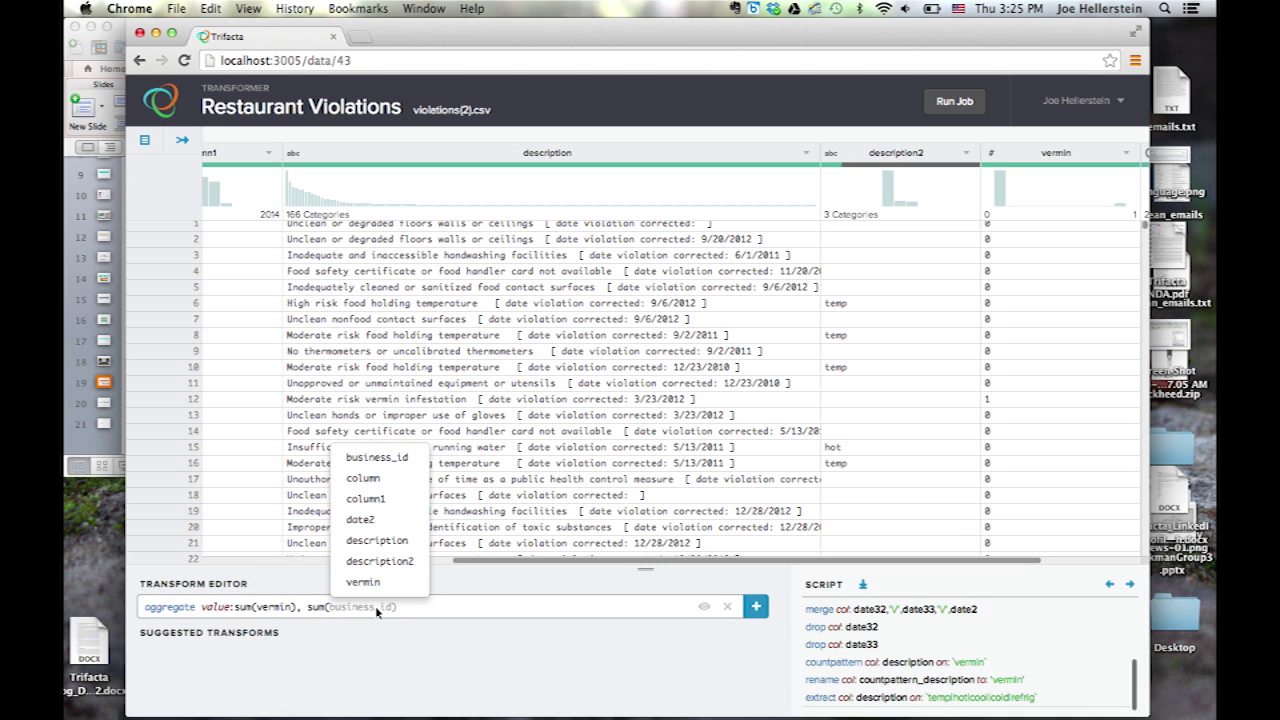
click(346, 566)
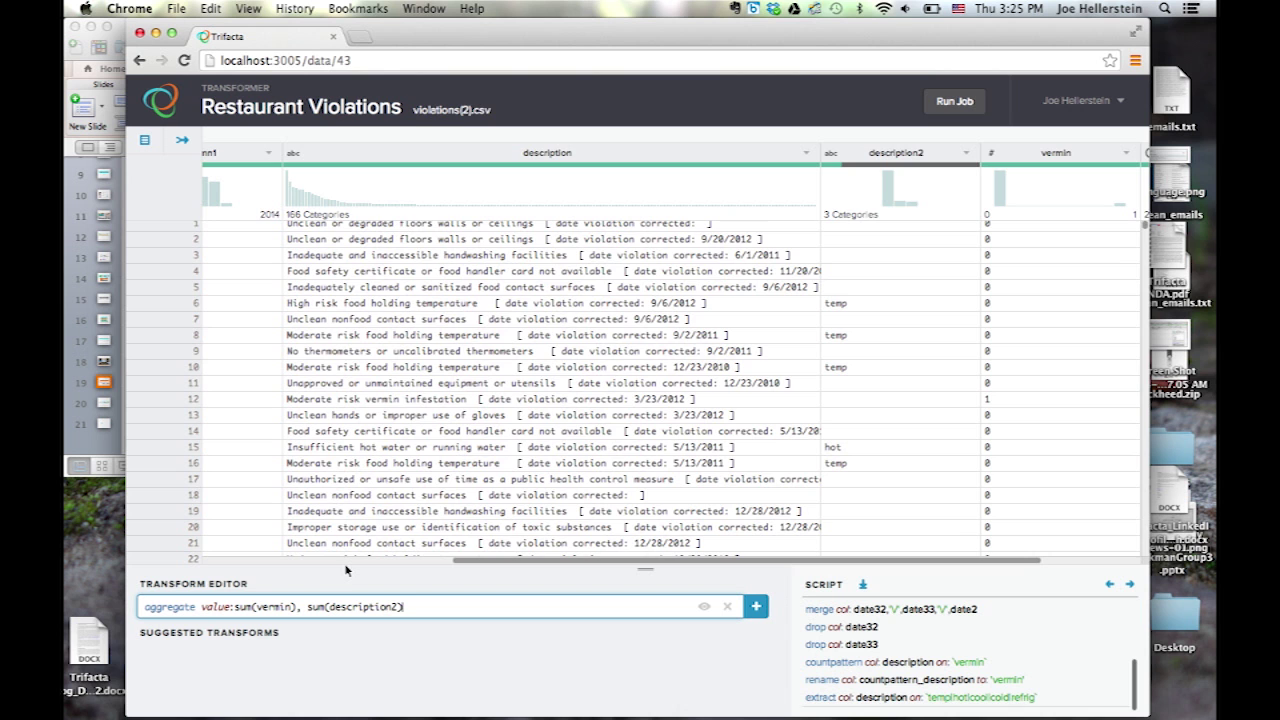
text(gro)
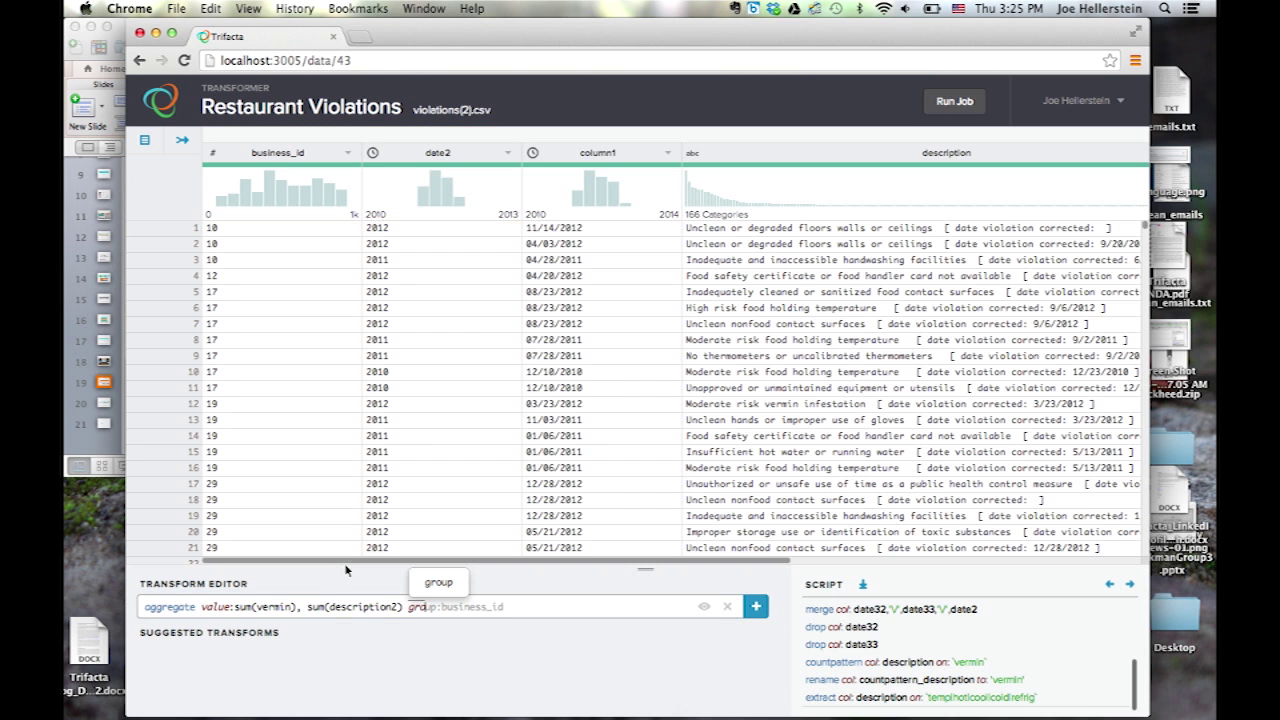
text(up:)
key(Tab)
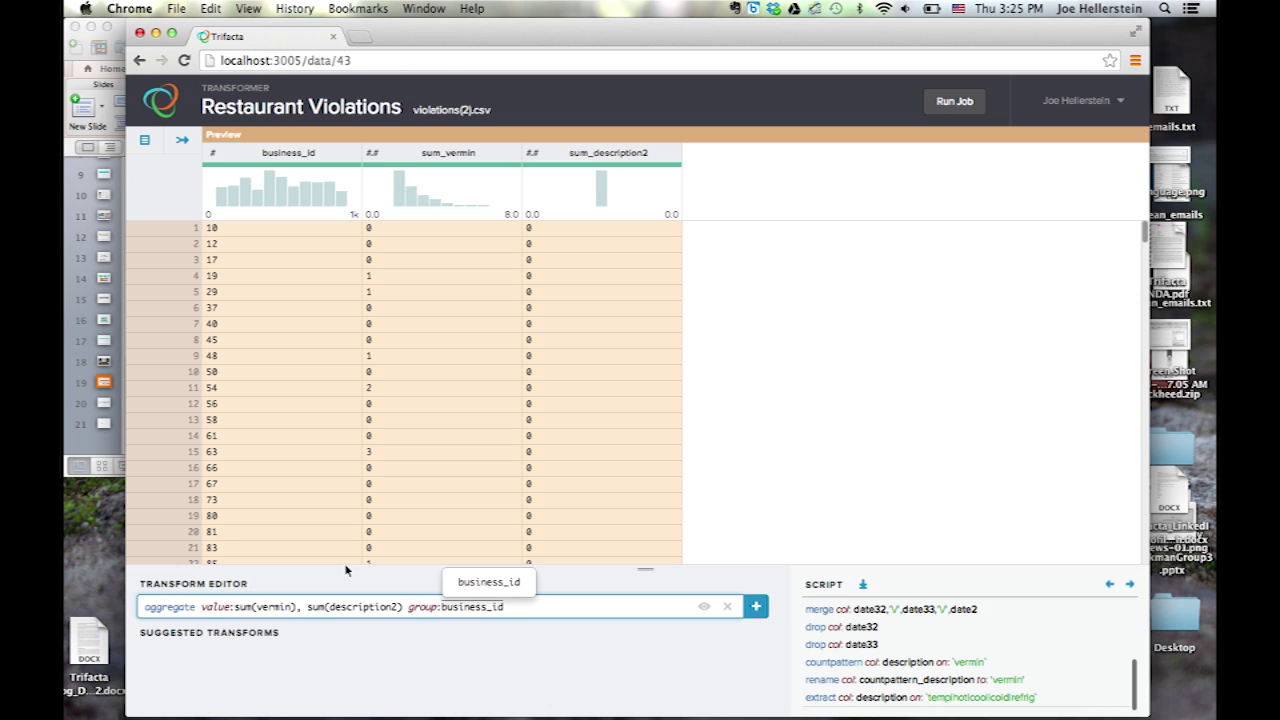
key(Return)
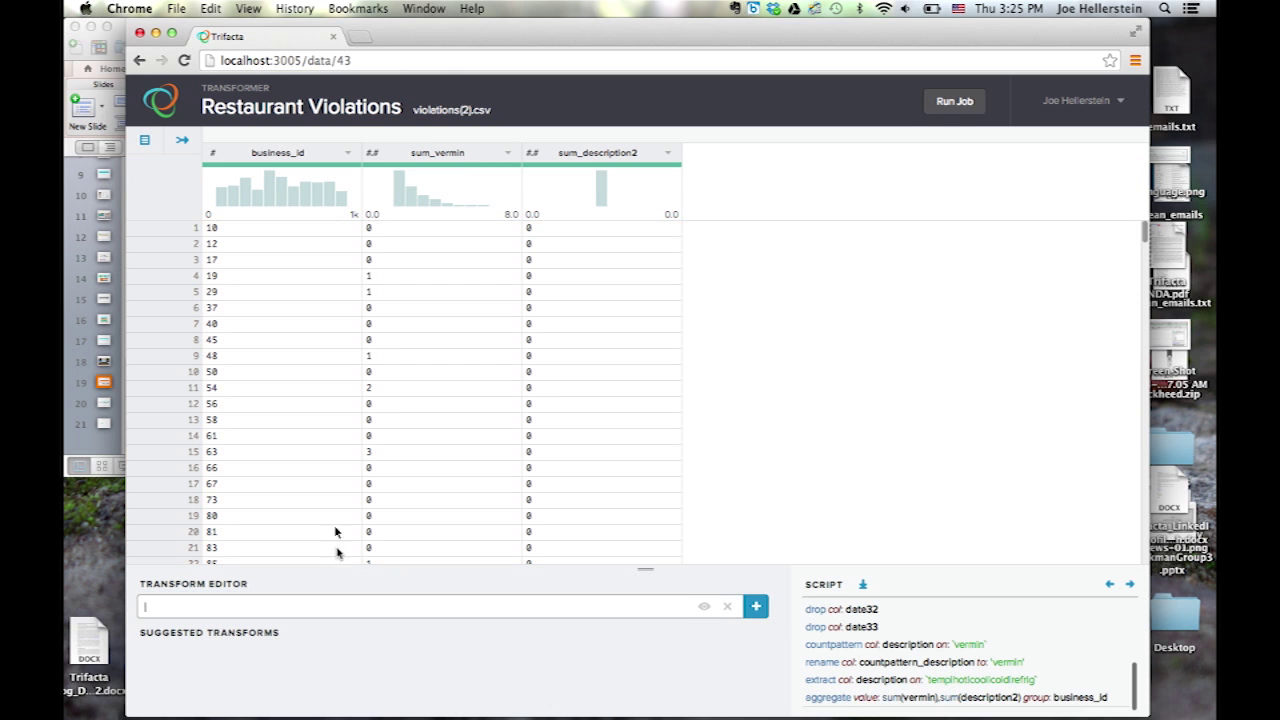
Keep only the rows where sum_vermin is at least 5 and below 8, using the upper range of its histogram.
drag(458, 190, 481, 194)
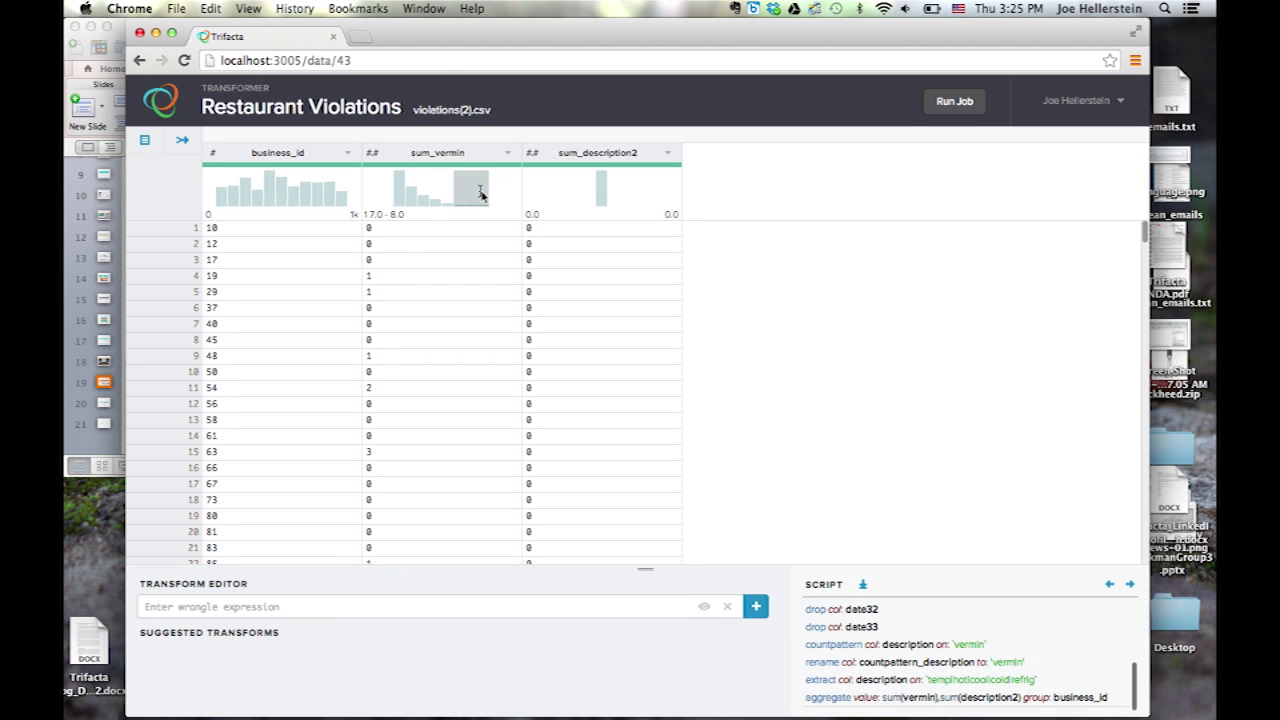
click(487, 195)
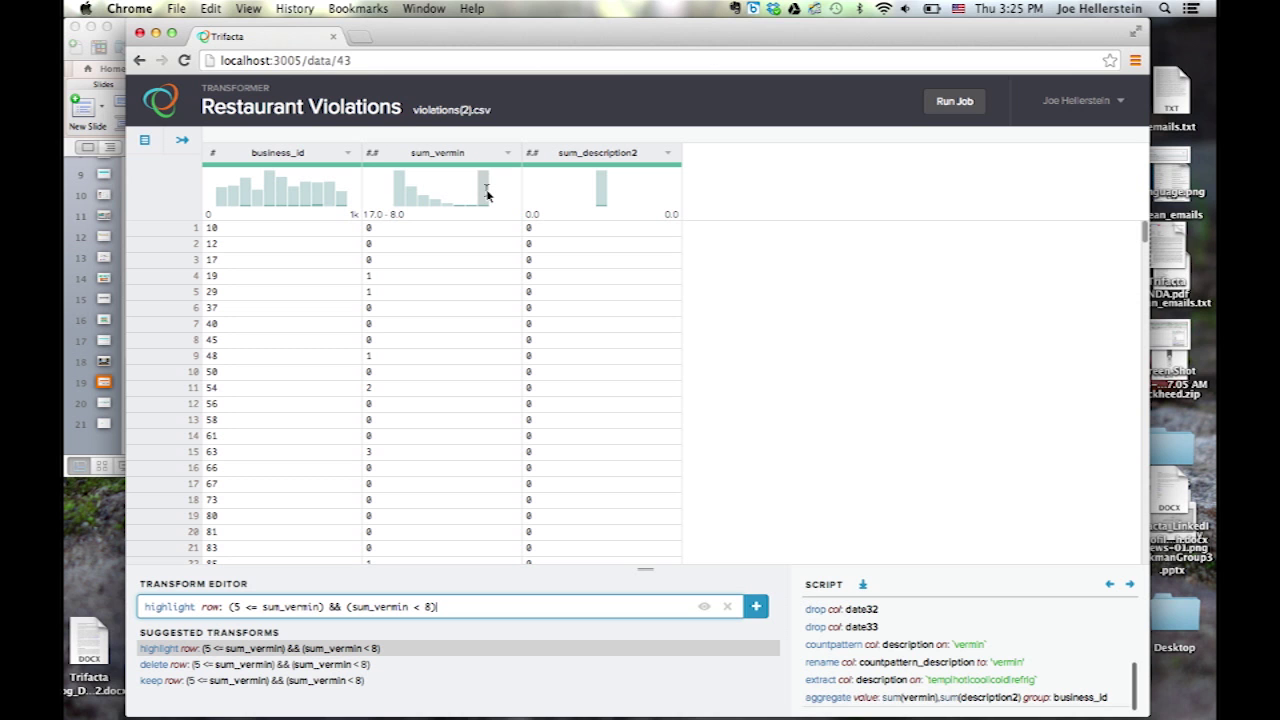
click(190, 681)
key(Return)
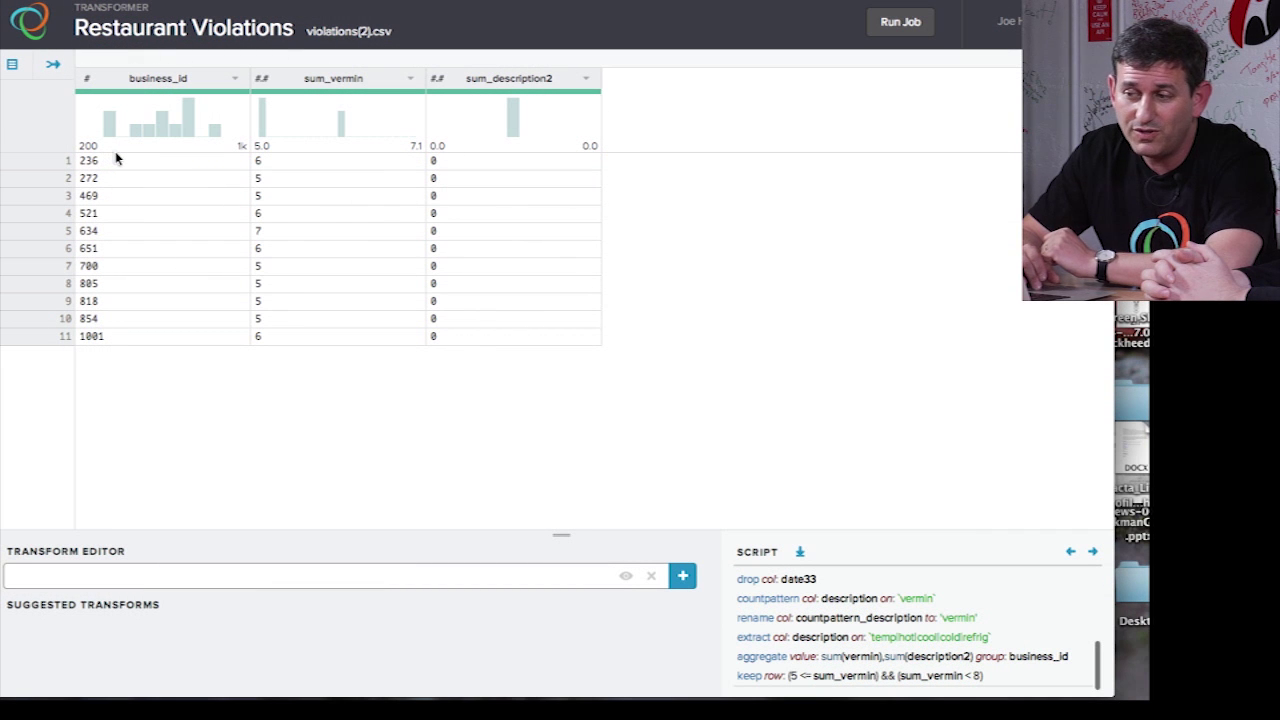
Look up business_id in the SF Businesses project, with business_id as the lookup key.
click(241, 80)
click(241, 80)
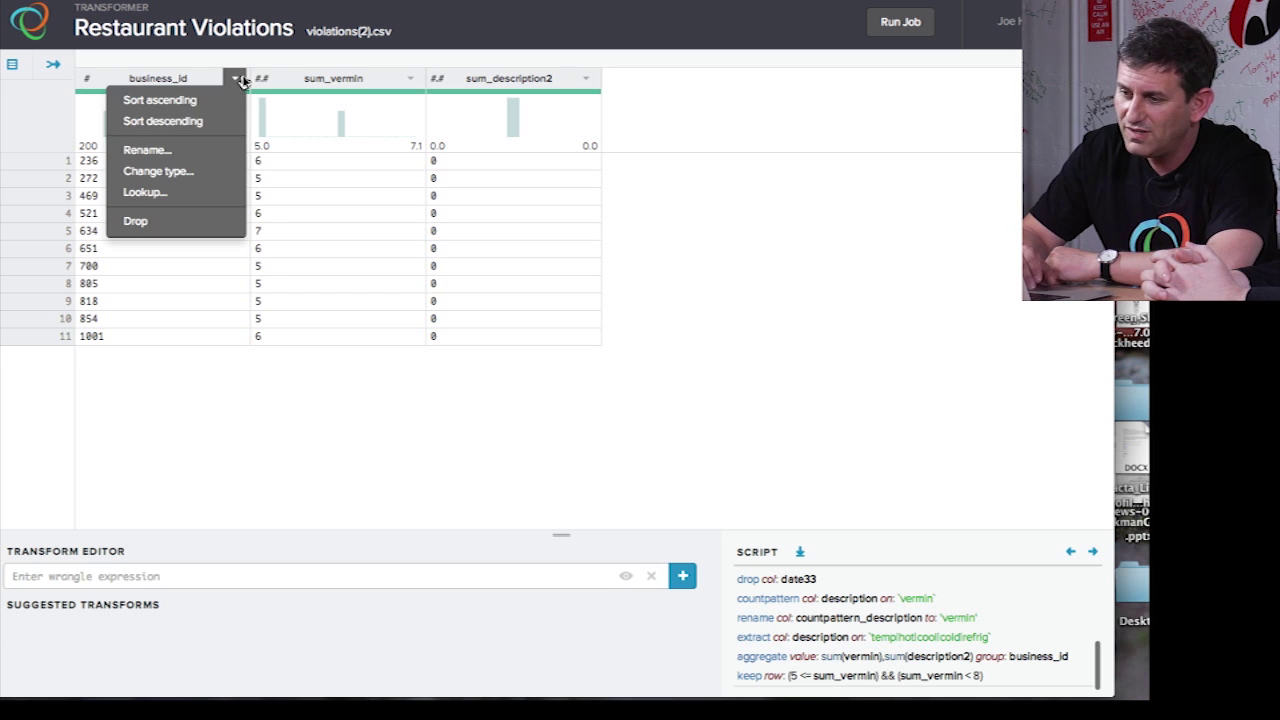
click(200, 195)
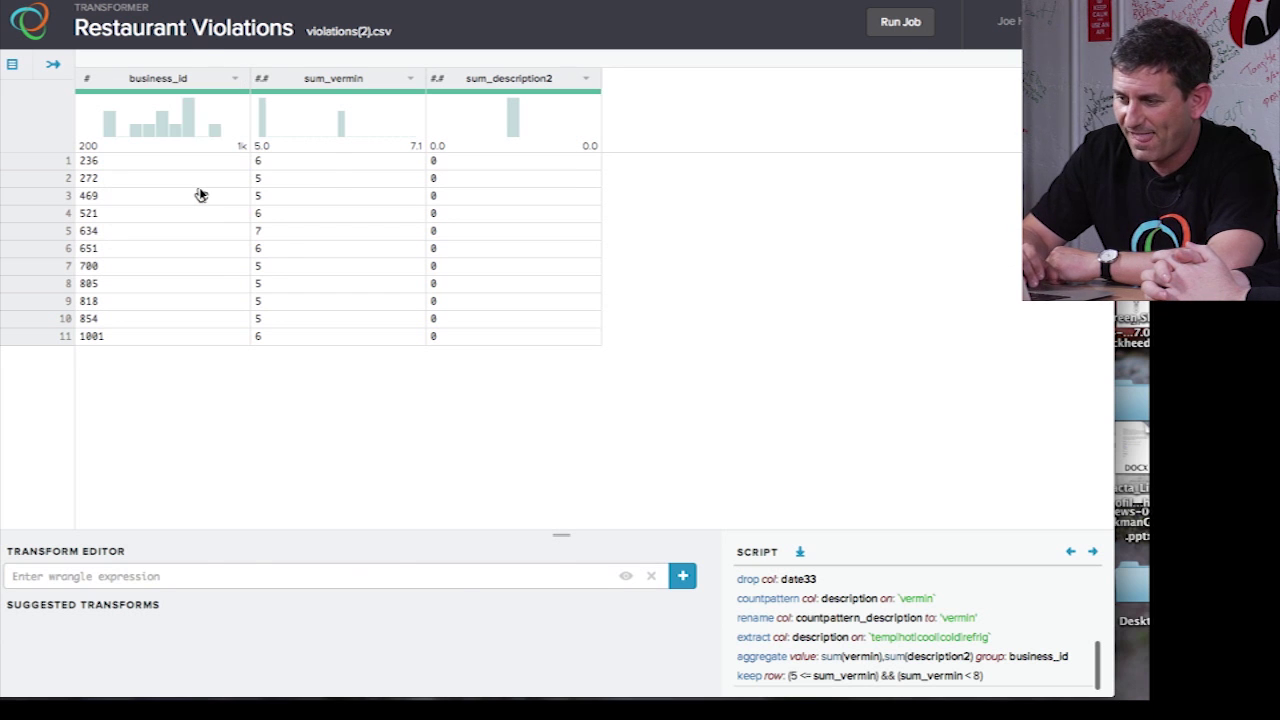
scroll(260, 443, down, 5)
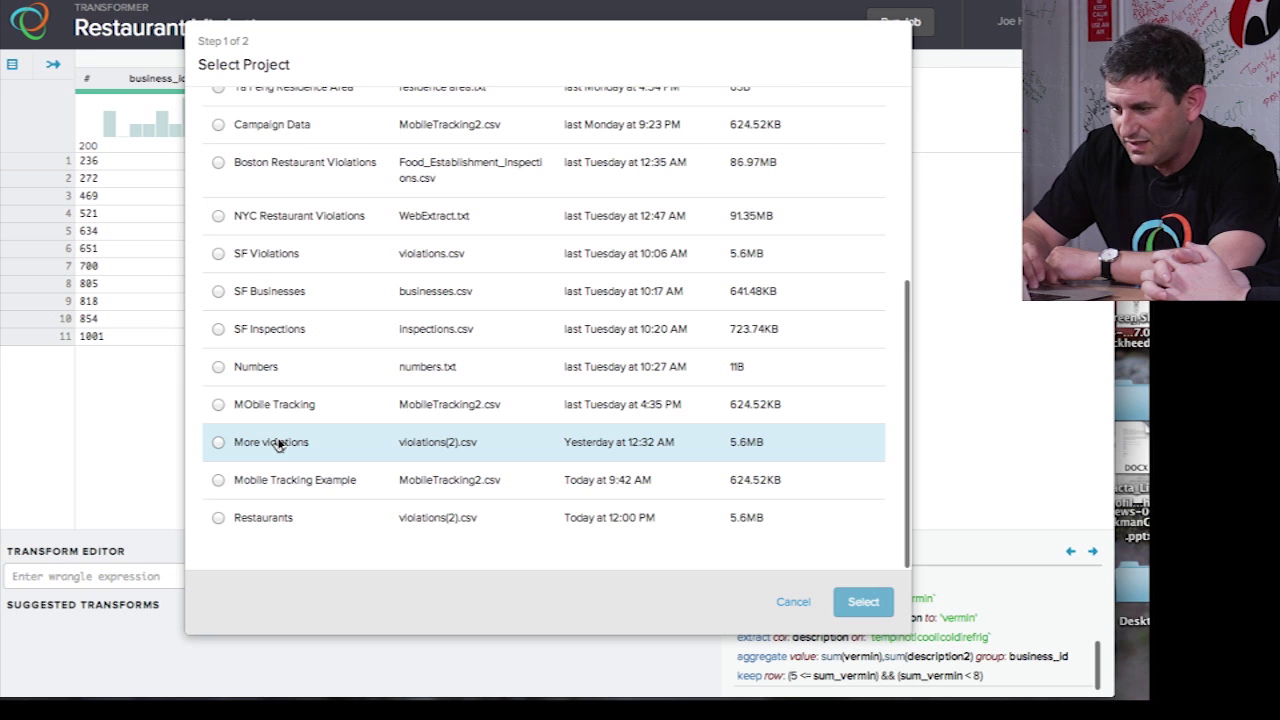
click(218, 291)
click(862, 601)
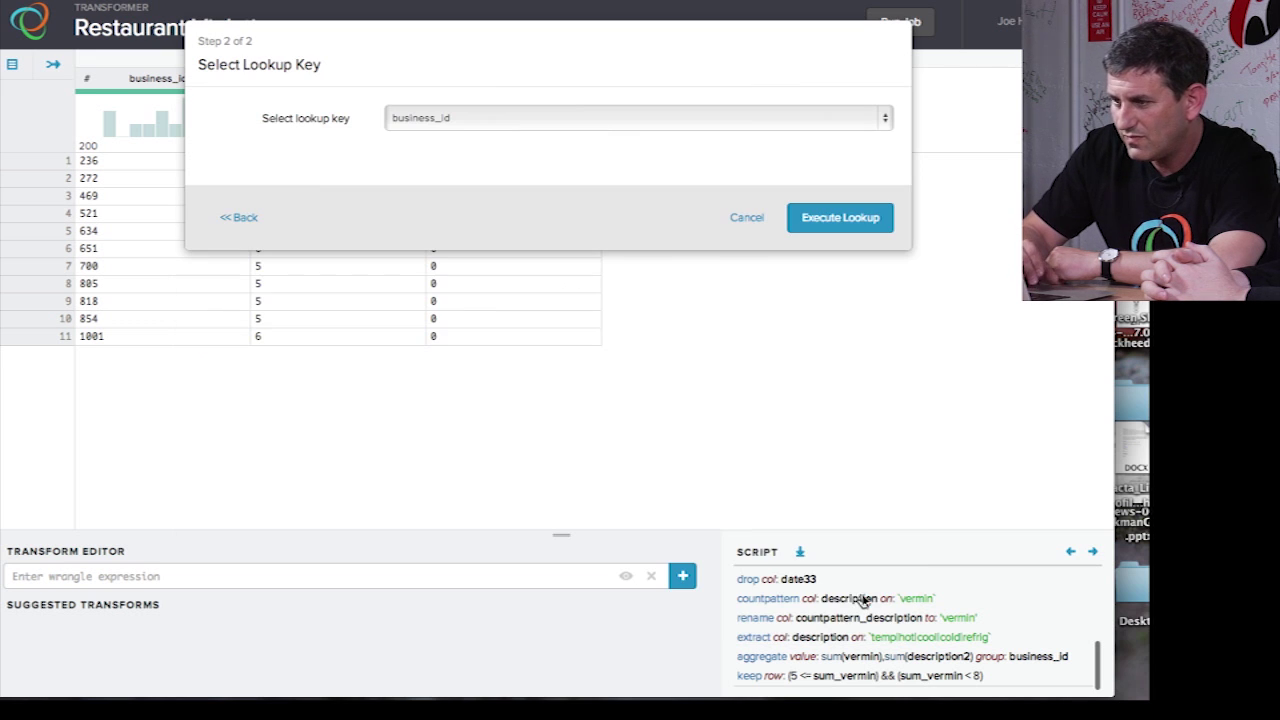
click(840, 226)
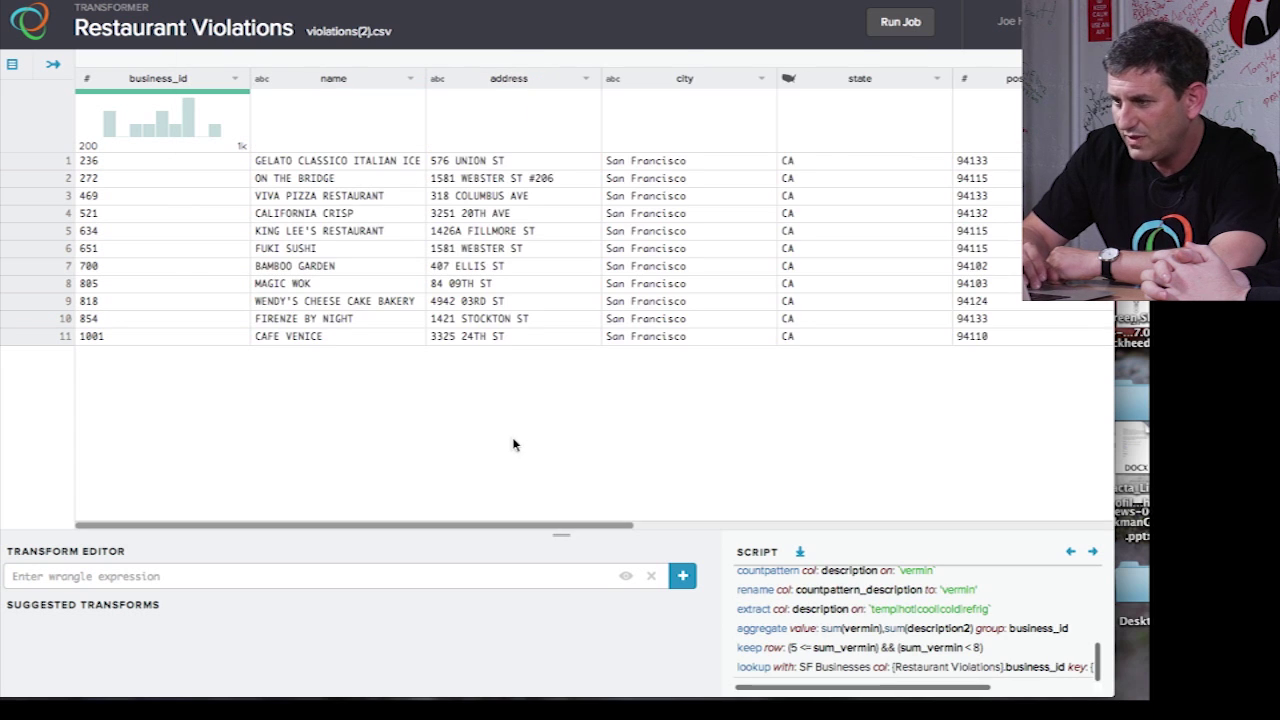
Widen the name column and review the looked-up business columns through to sum_vermin.
drag(425, 72, 500, 72)
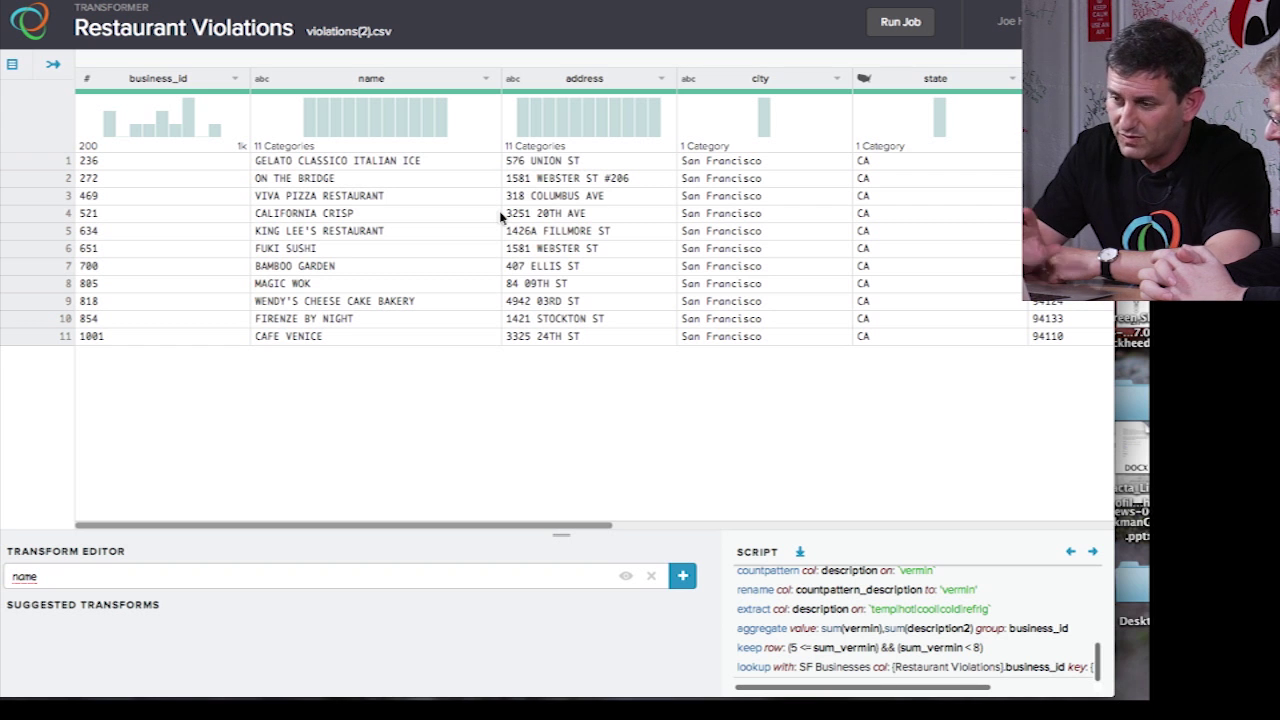
scroll(500, 217, right, 5)
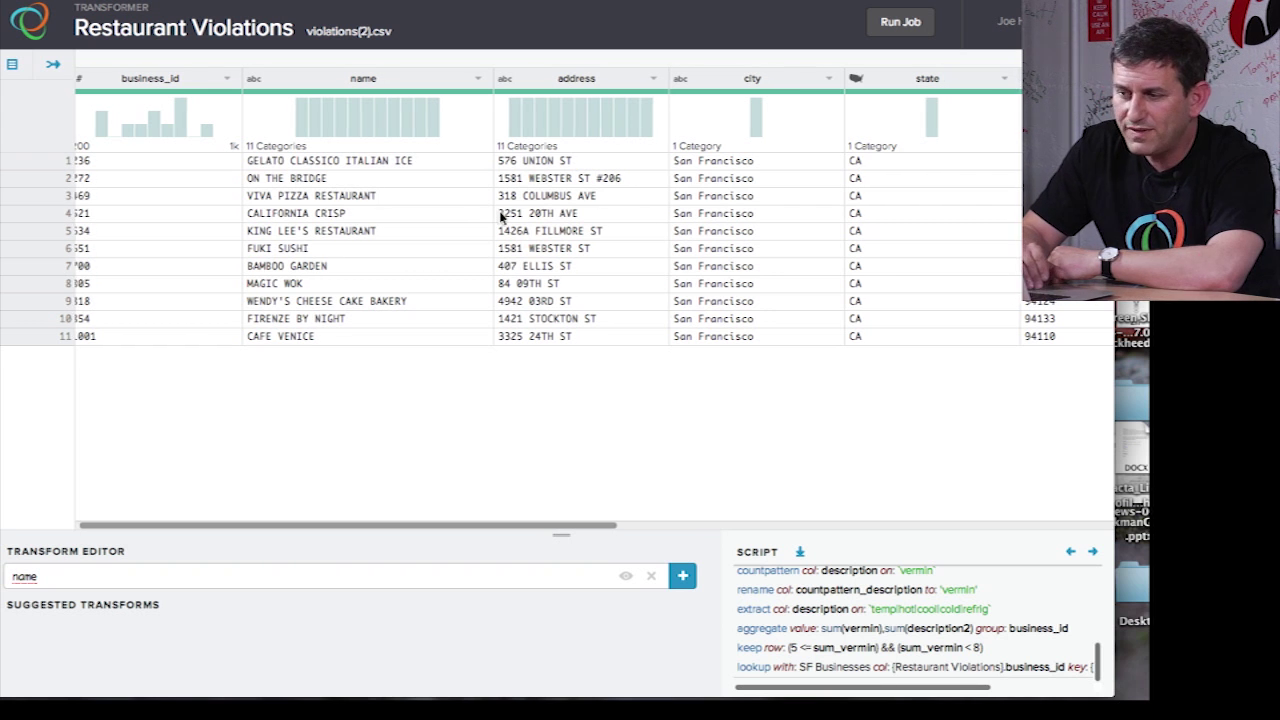
scroll(500, 217, right, 5)
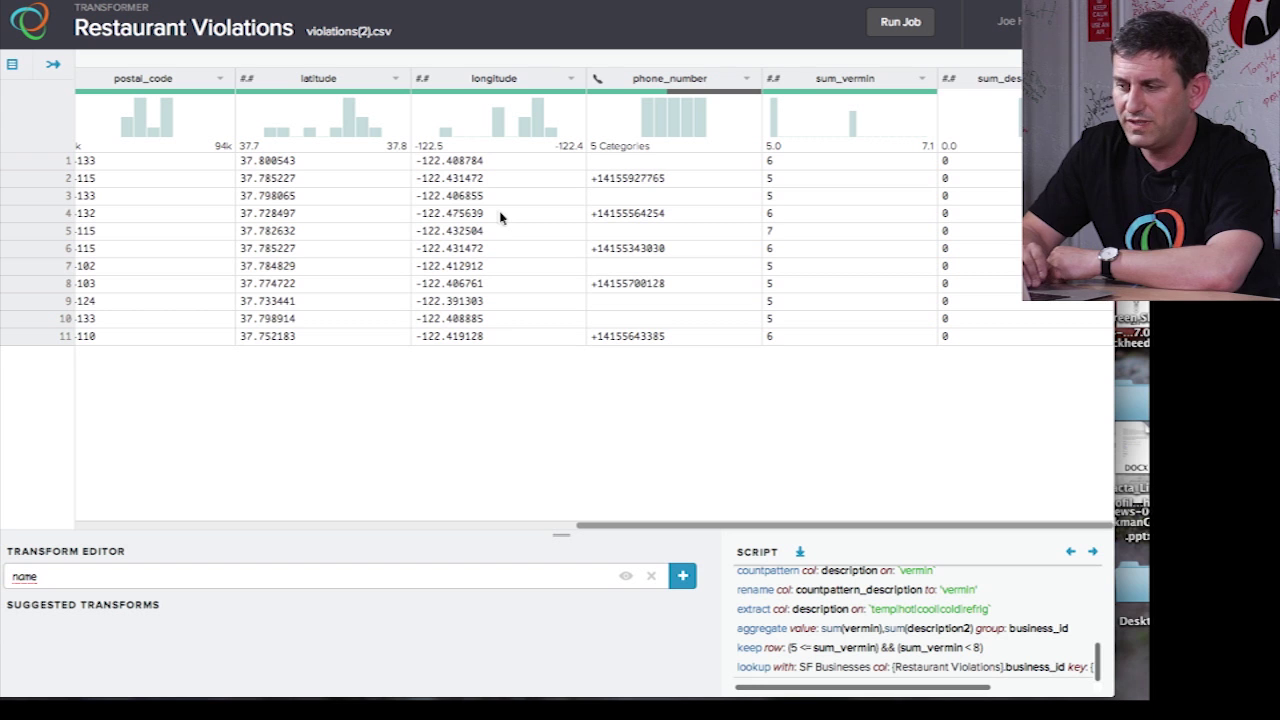